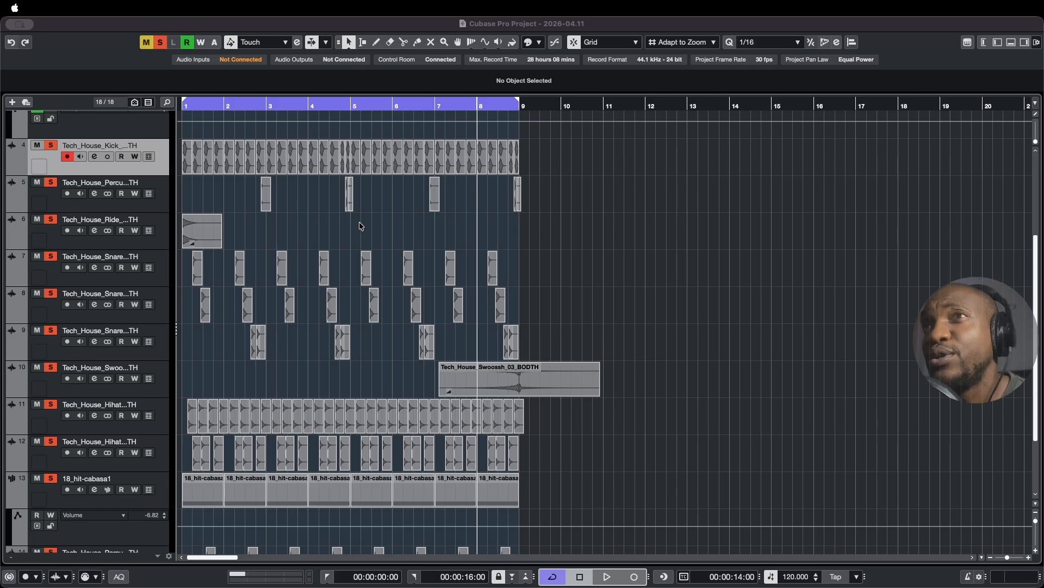
- Define a cycle range on the ruler from bar 12 to bar 16
click(359, 223)
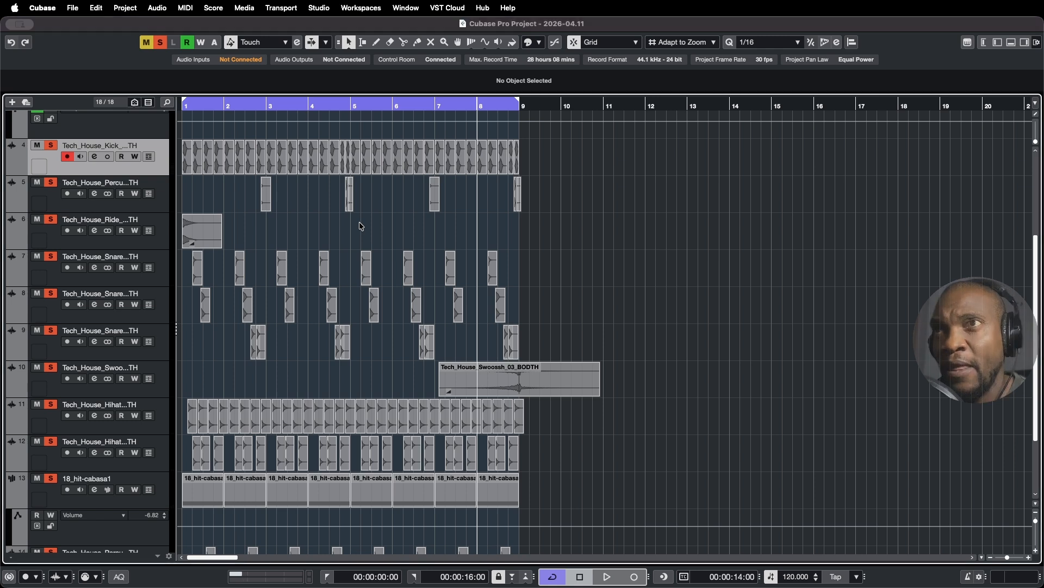
key(super+Tab)
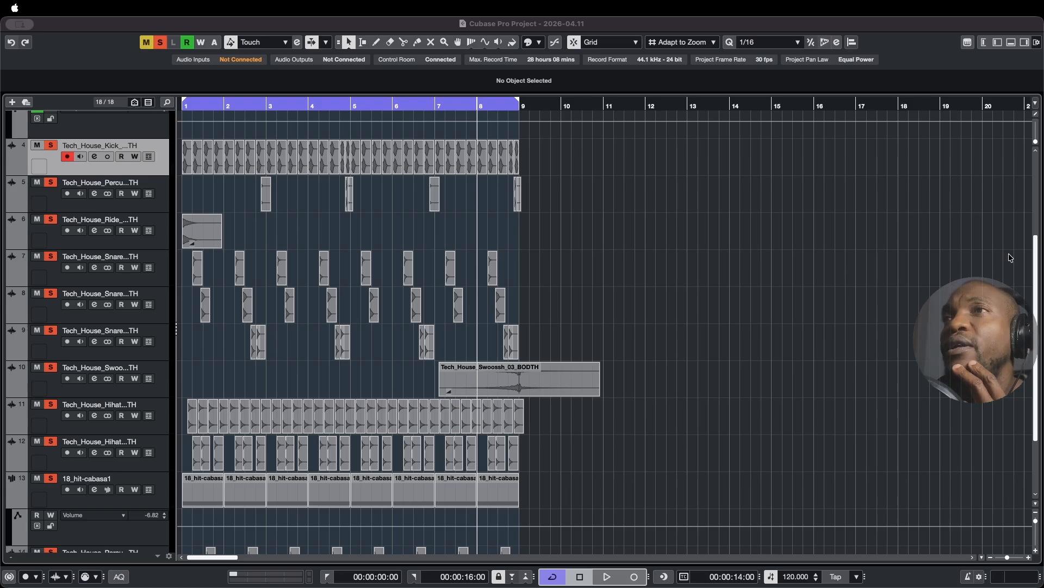
click(925, 252)
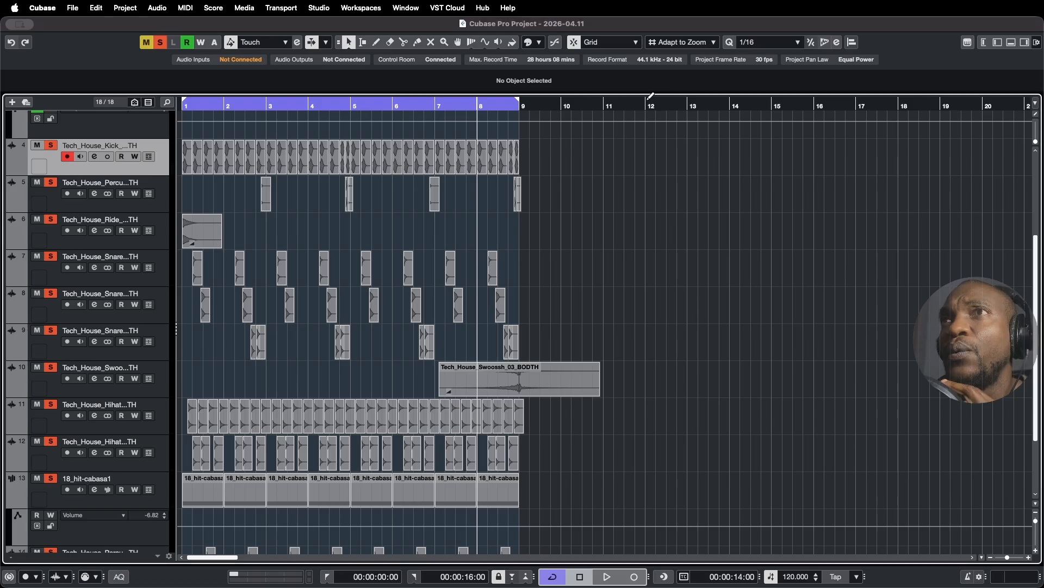
drag(648, 101, 813, 98)
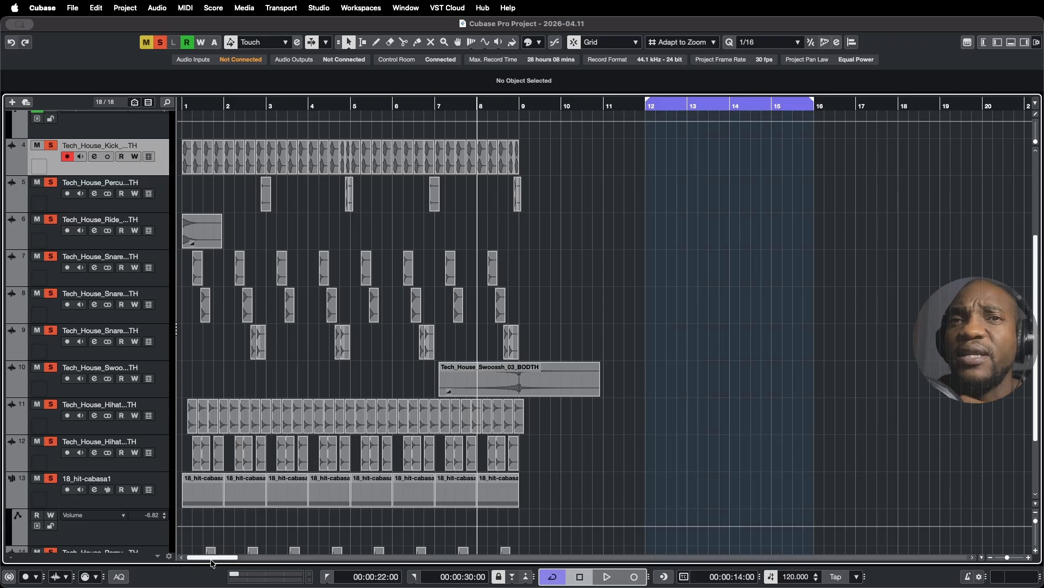
drag(215, 557, 229, 558)
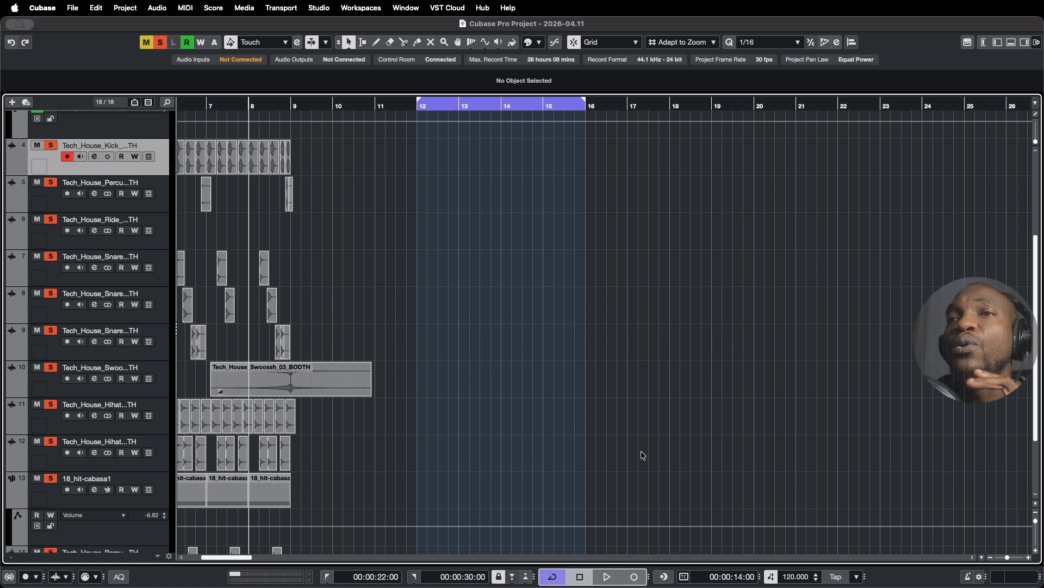
click(555, 577)
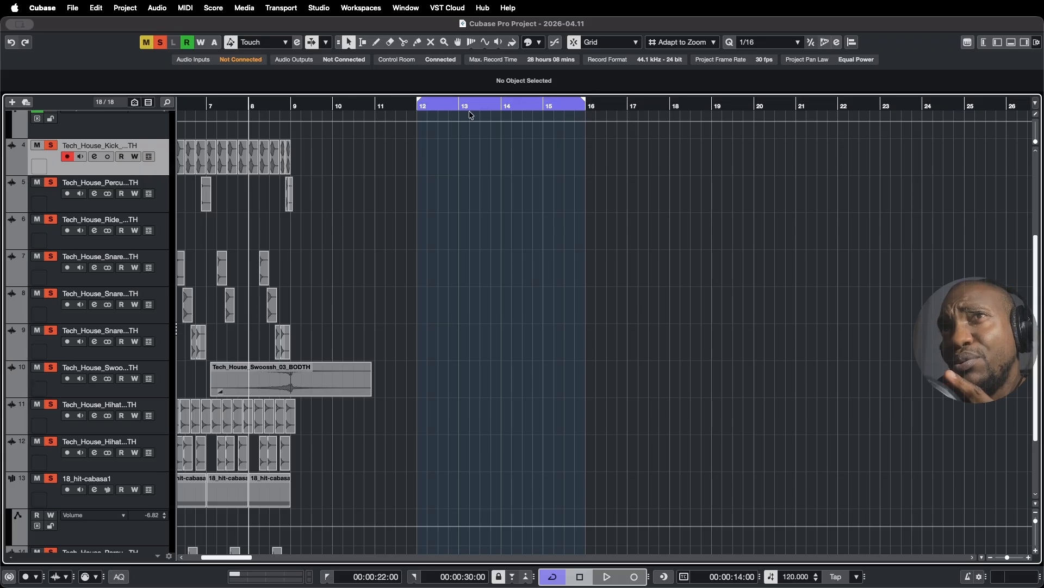
- Start playback from bar 12, shorten the cycle range so it ends at bar 14, and stop playback
click(429, 114)
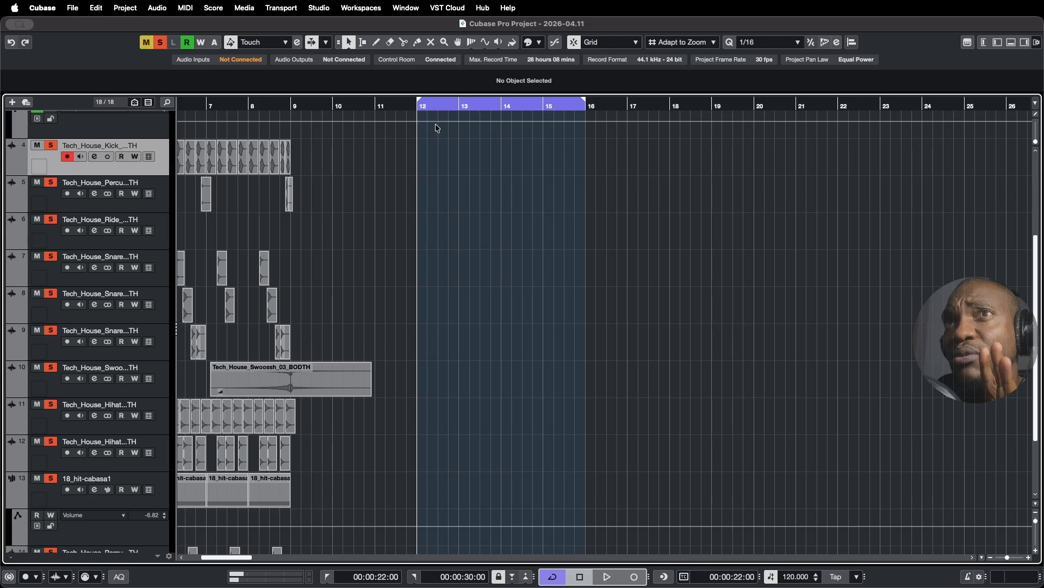
key(space)
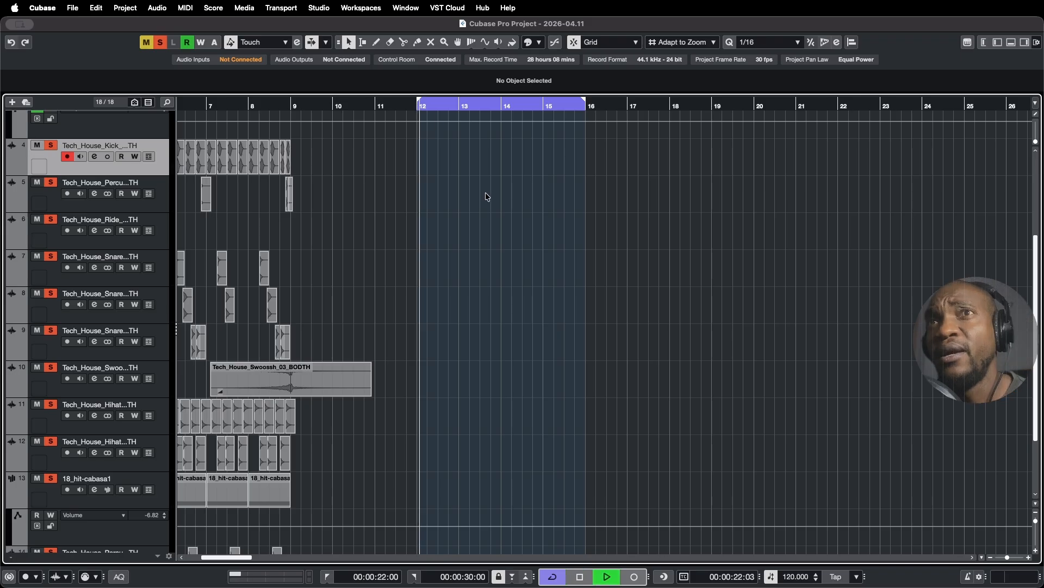
drag(584, 106, 501, 116)
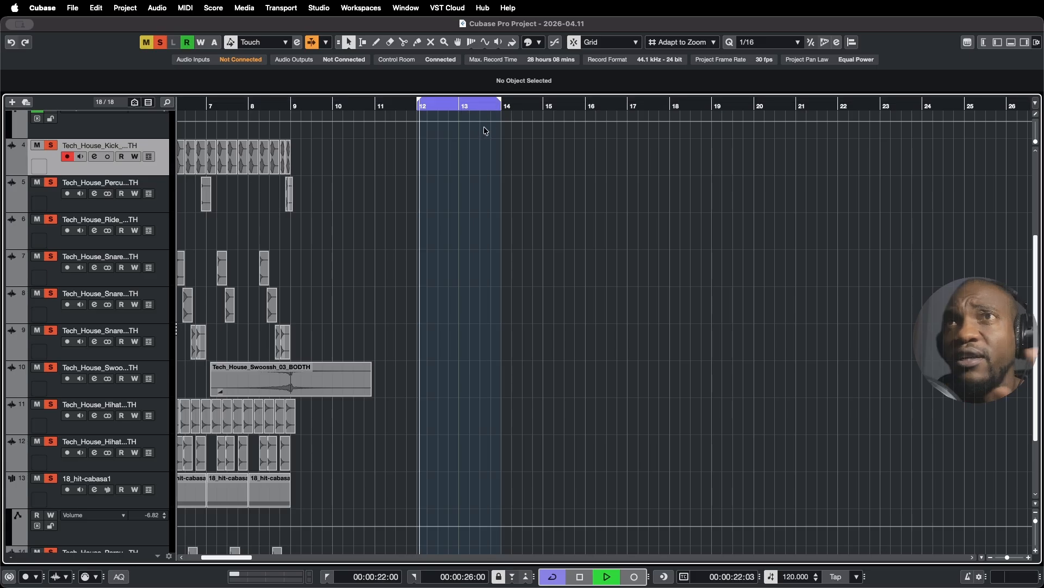
key(space)
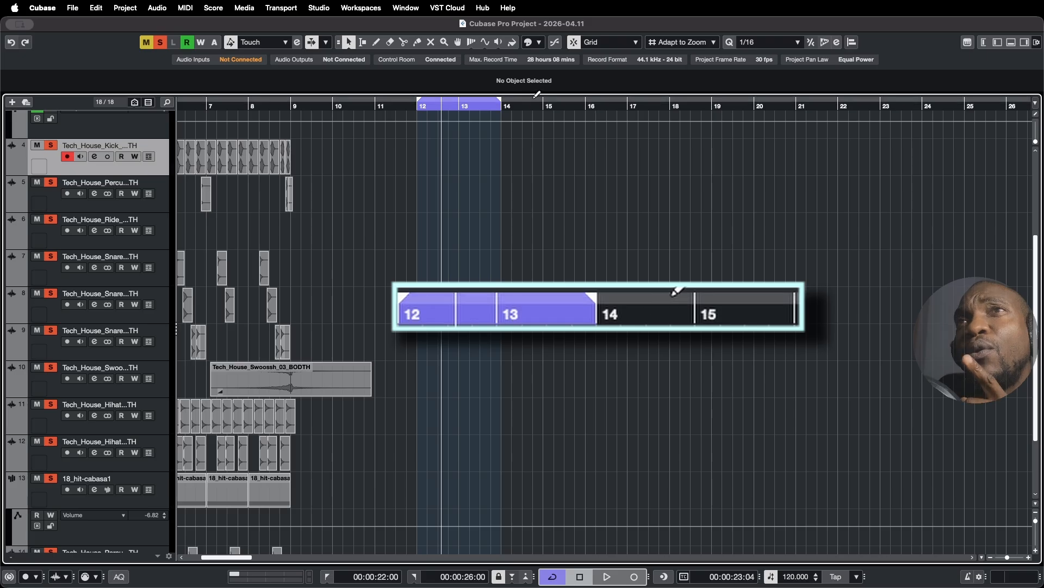
- Draw a new cycle range from bar 15 to bar 17 and shorten its end to bar 16
mouse_move(547, 95)
mouse_down()
mouse_move(633, 96)
mouse_move(548, 102)
mouse_move(629, 104)
mouse_up()
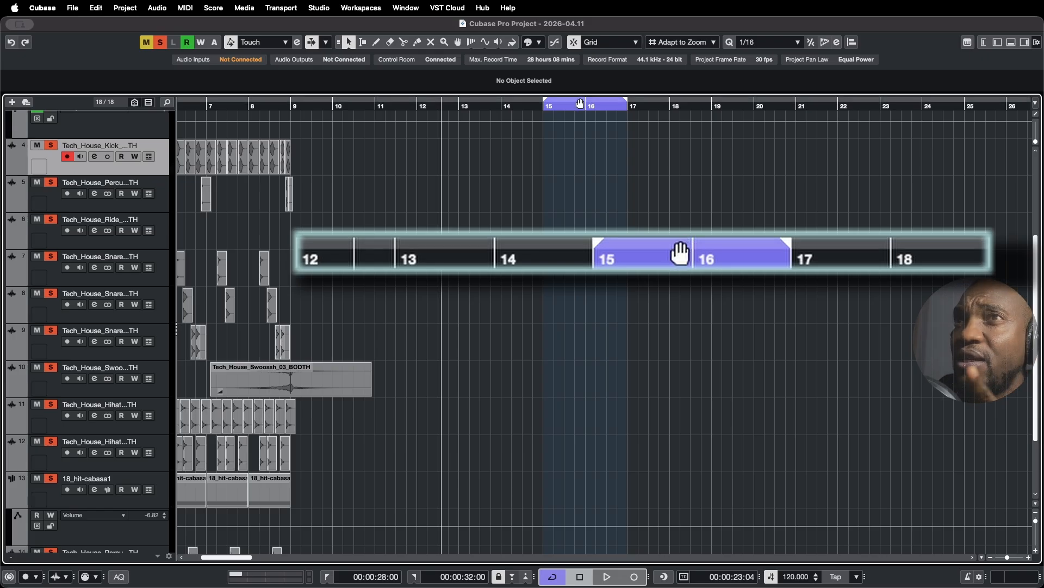
drag(580, 103, 603, 108)
mouse_move(587, 109)
mouse_down()
mouse_move(577, 109)
mouse_move(663, 108)
mouse_move(584, 113)
mouse_up()
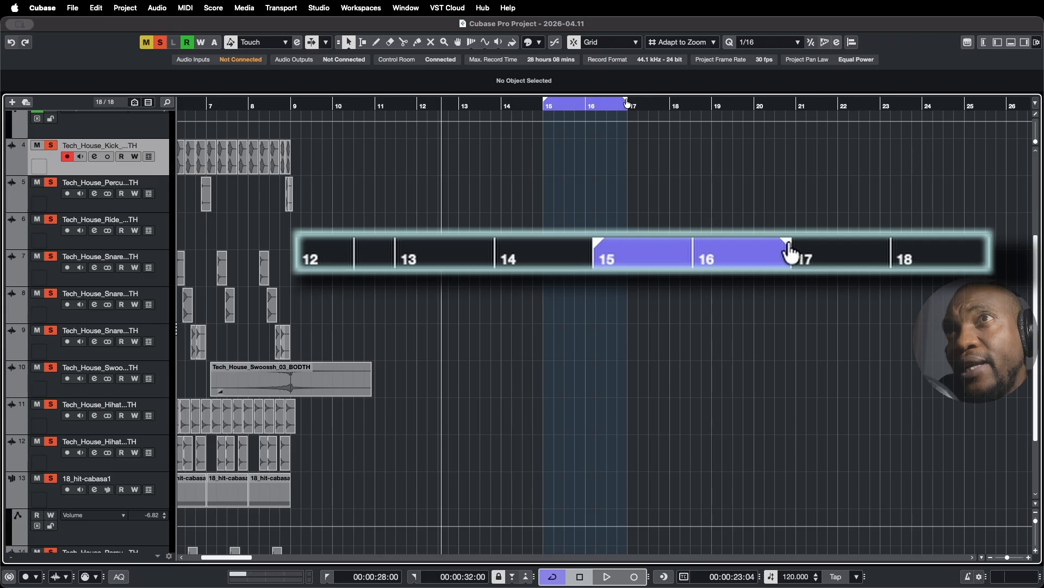
mouse_move(627, 104)
mouse_down()
mouse_move(790, 103)
mouse_move(568, 104)
mouse_move(586, 103)
mouse_up()
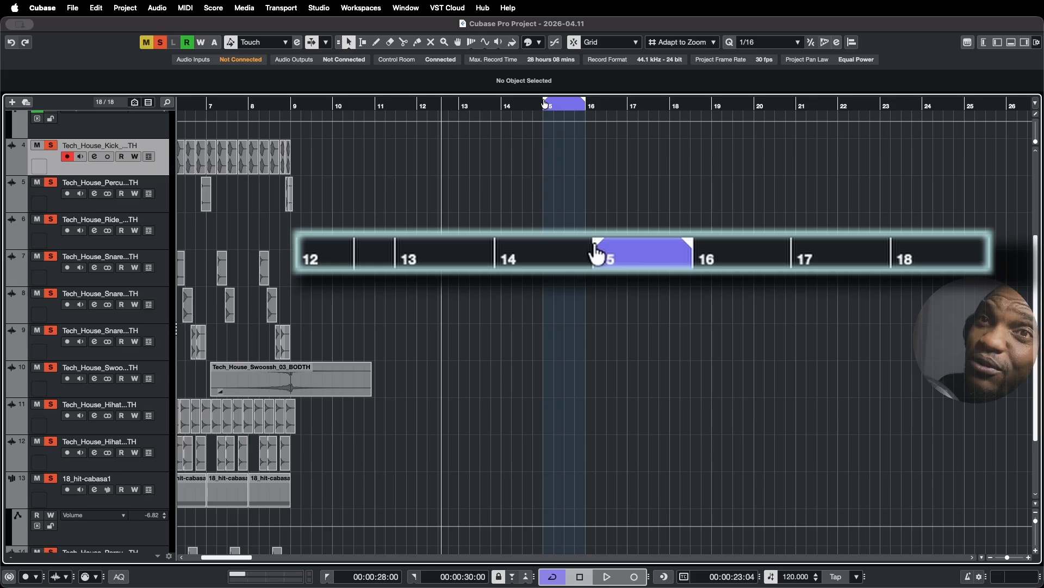
mouse_move(545, 103)
mouse_down()
mouse_move(425, 102)
mouse_move(549, 110)
mouse_up()
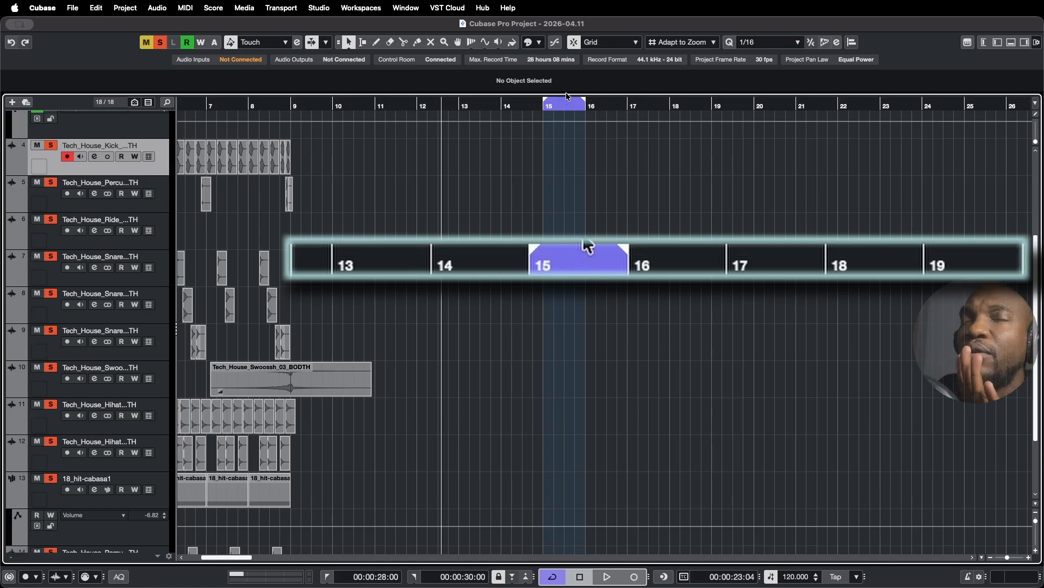
- Turn cycle mode off and back on for the range at bar 15
click(566, 103)
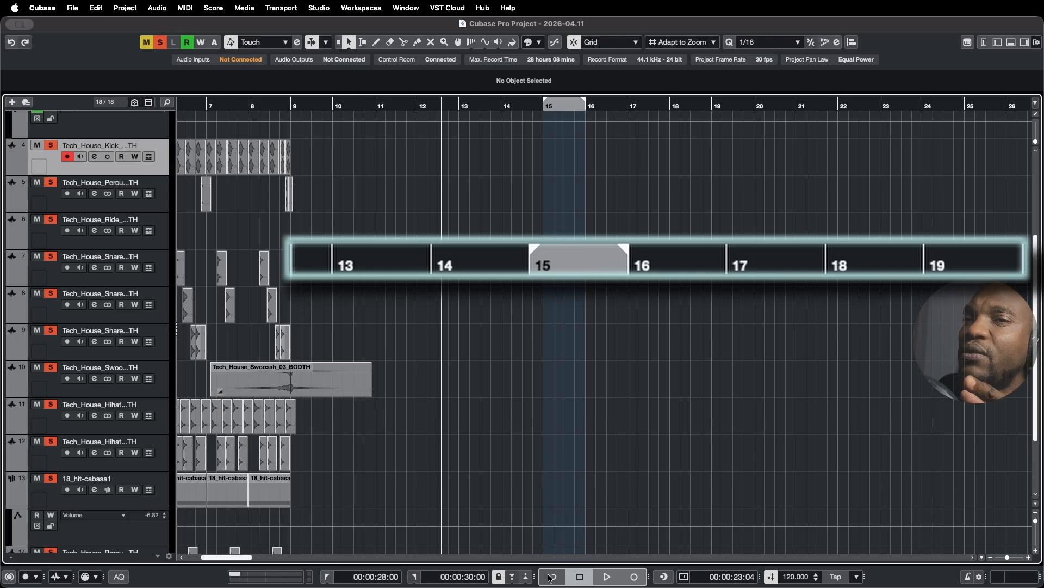
click(562, 103)
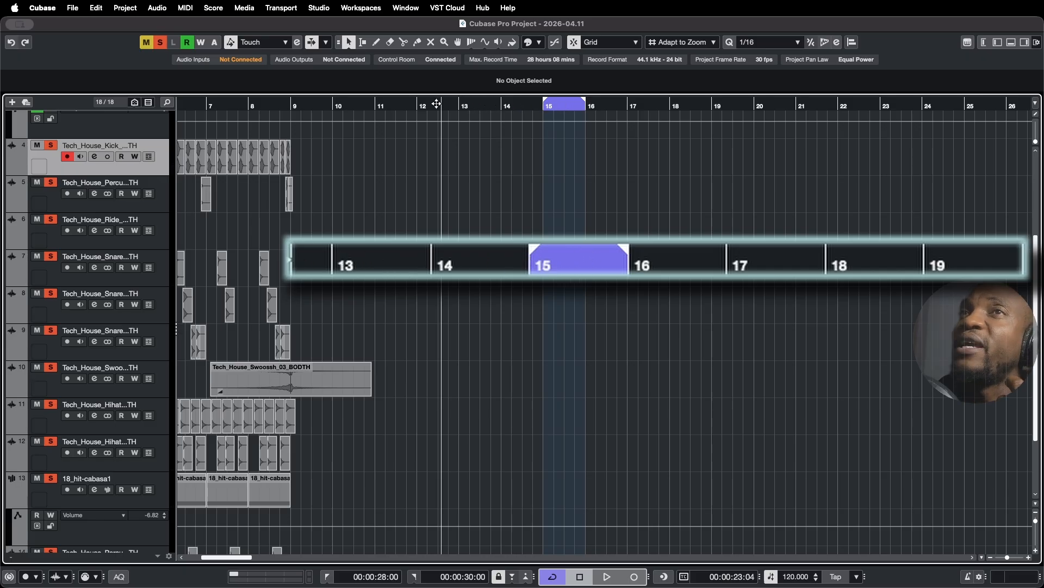
- Reposition the playhead at several points along the ruler, inside and outside the cycle range, finishing at bar 9
click(660, 106)
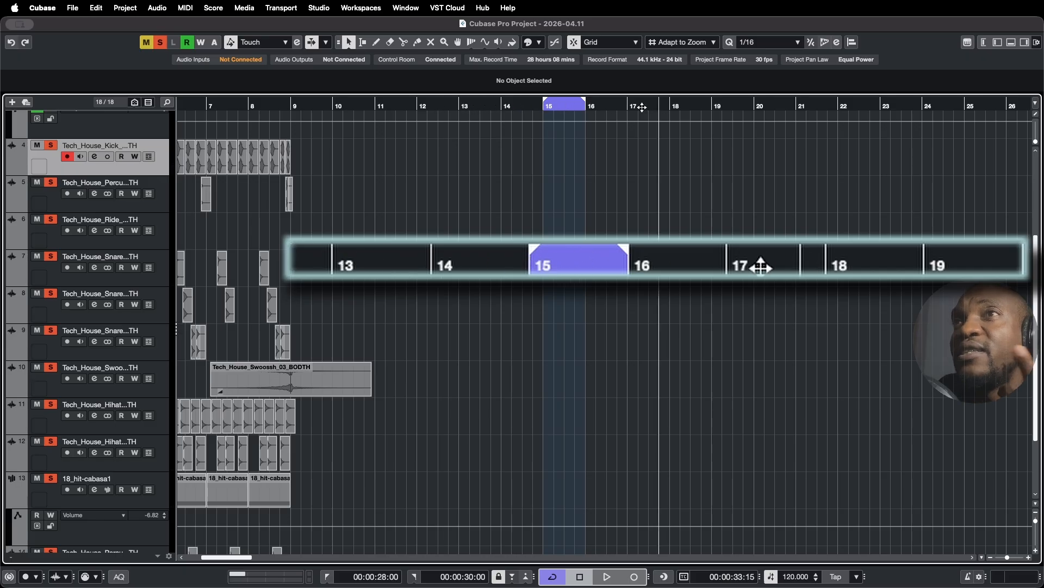
click(607, 107)
click(523, 106)
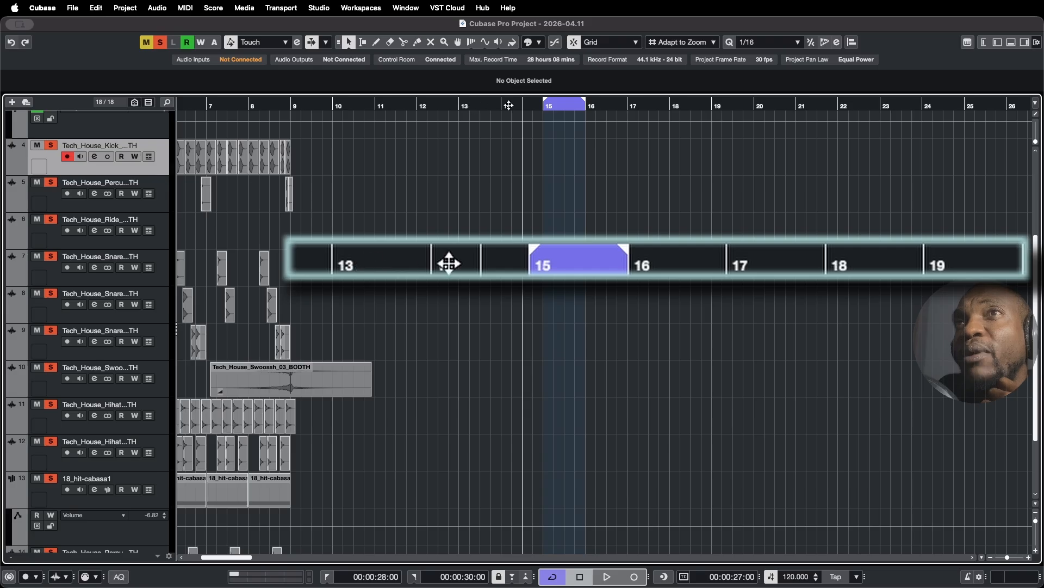
click(572, 104)
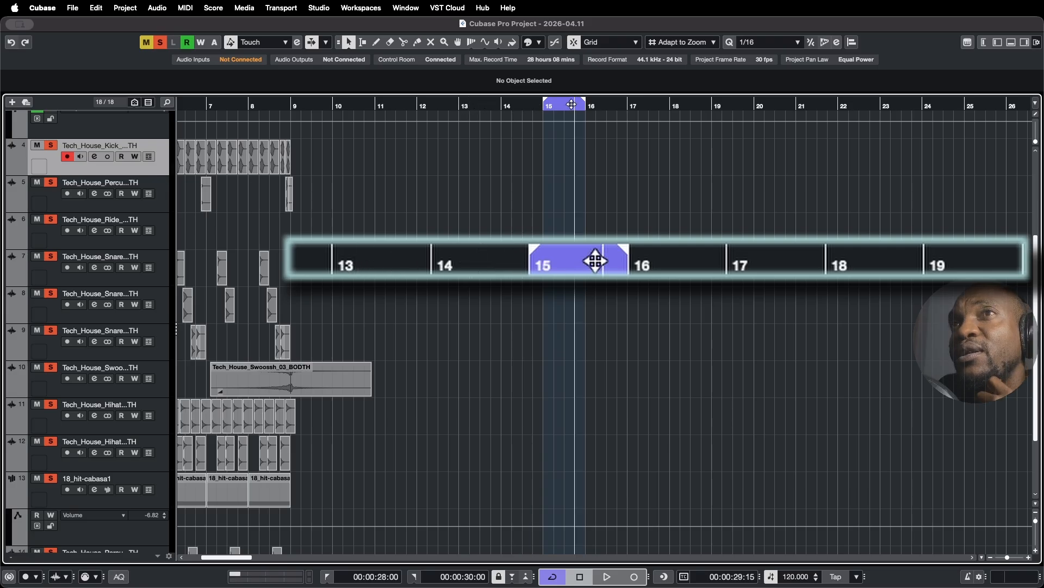
click(702, 105)
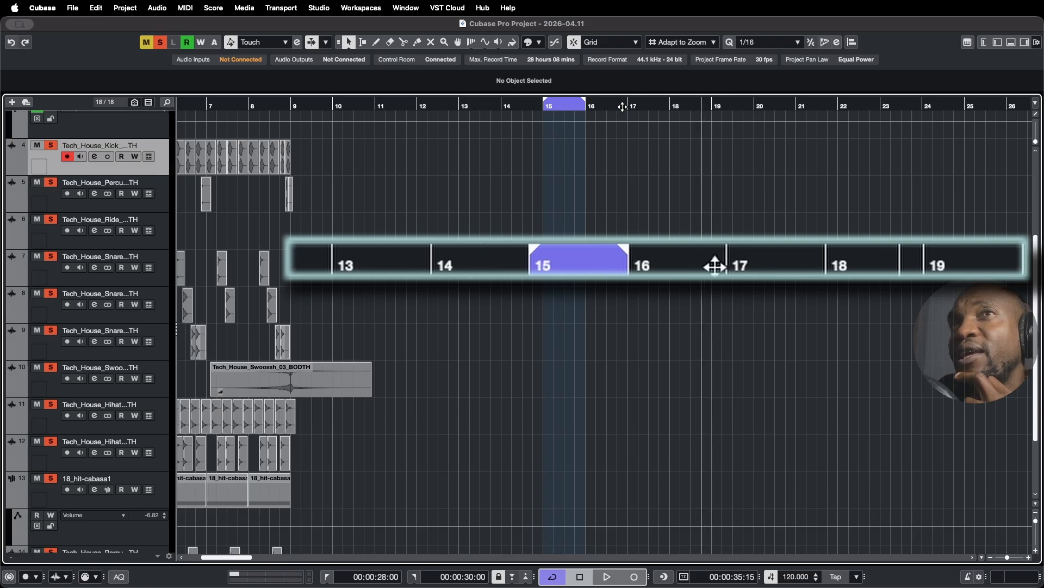
click(375, 105)
click(563, 106)
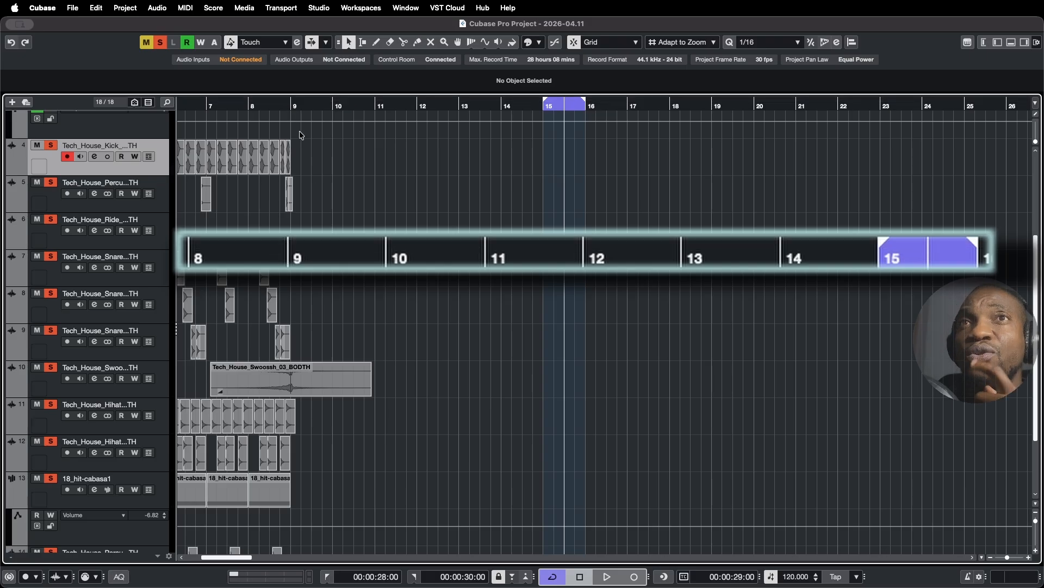
click(291, 104)
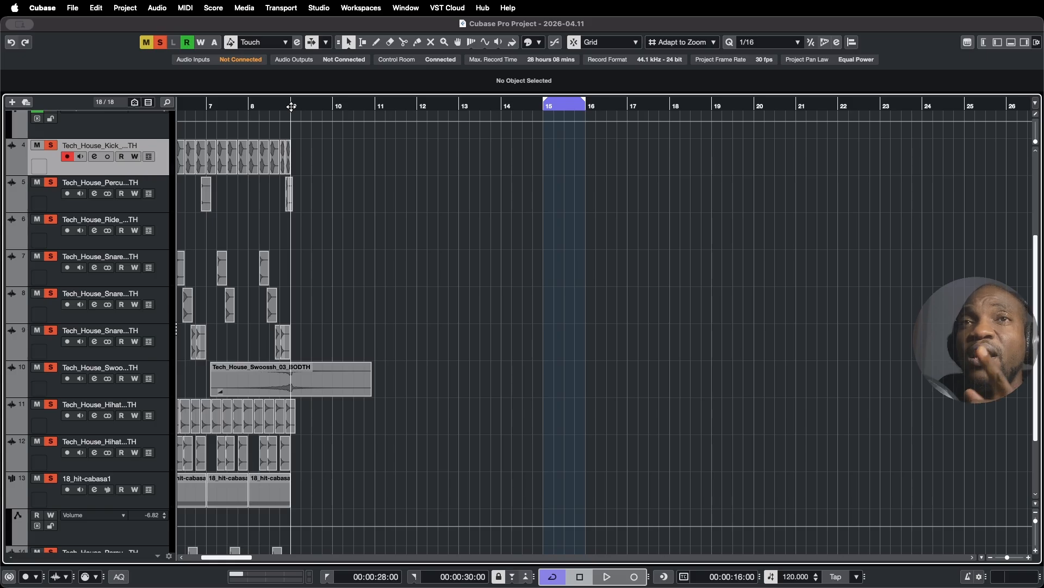
- Select the Tech_House_Swoossh_03_BODTH event and examine its peak closely at bar 9, toggling snap off and on
click(293, 385)
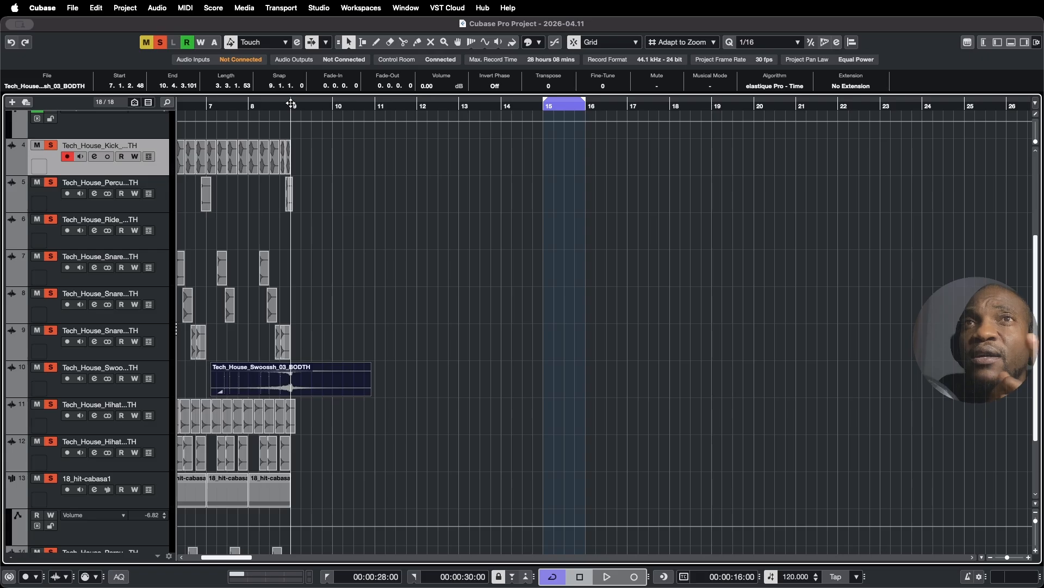
drag(291, 103, 293, 150)
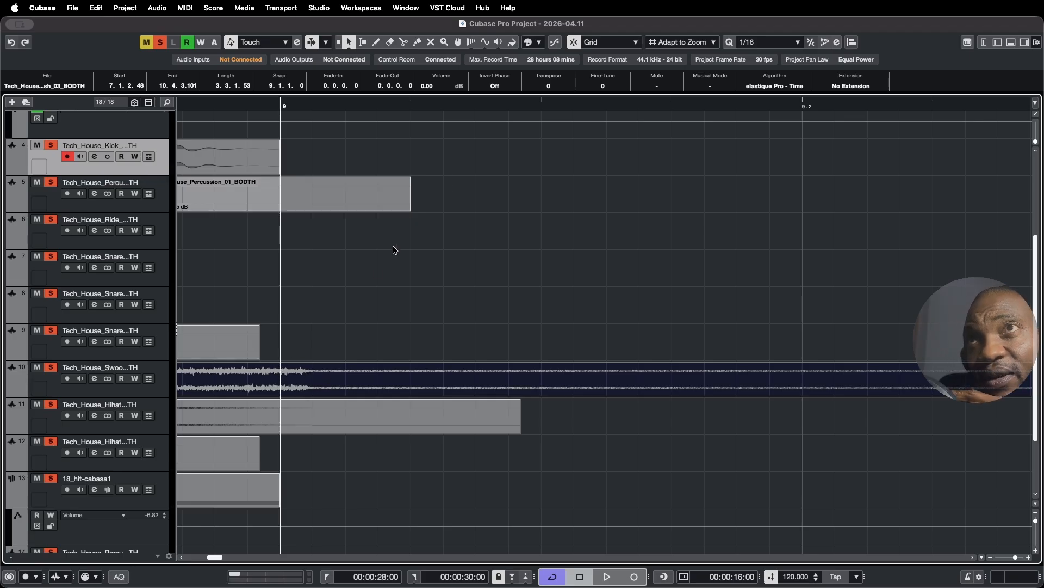
click(576, 43)
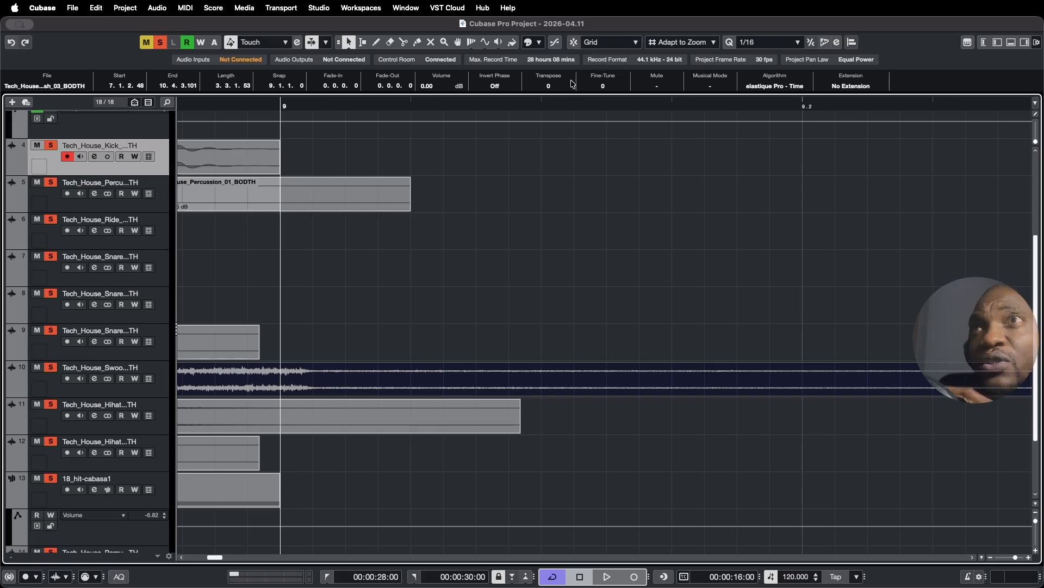
click(575, 43)
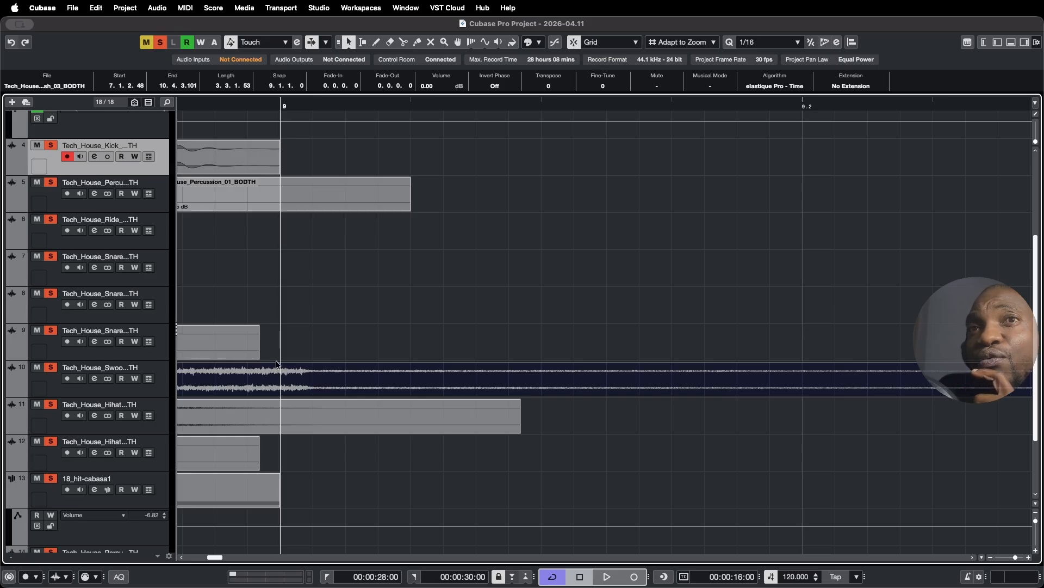
mouse_move(281, 102)
mouse_down()
mouse_move(279, 153)
mouse_move(275, 128)
mouse_move(289, 103)
mouse_up()
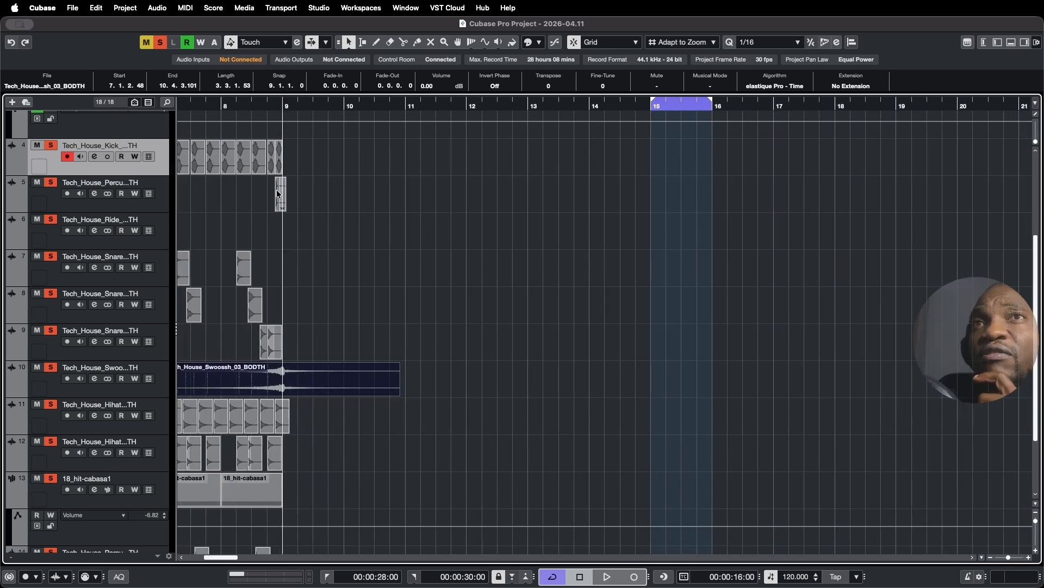
- Shift the kick event on track 4 off the grid to 8.3.1.78 and return it to 8.3.1.0
click(258, 157)
mouse_move(259, 158)
mouse_down()
mouse_move(536, 158)
mouse_move(258, 150)
mouse_up()
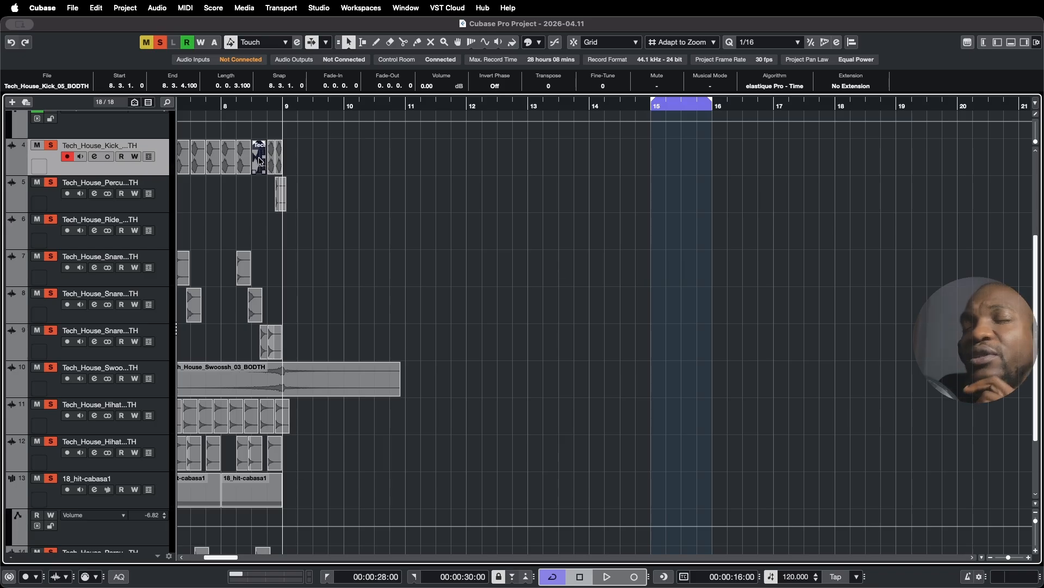
mouse_move(260, 161)
mouse_down()
mouse_move(429, 154)
mouse_move(262, 155)
mouse_up()
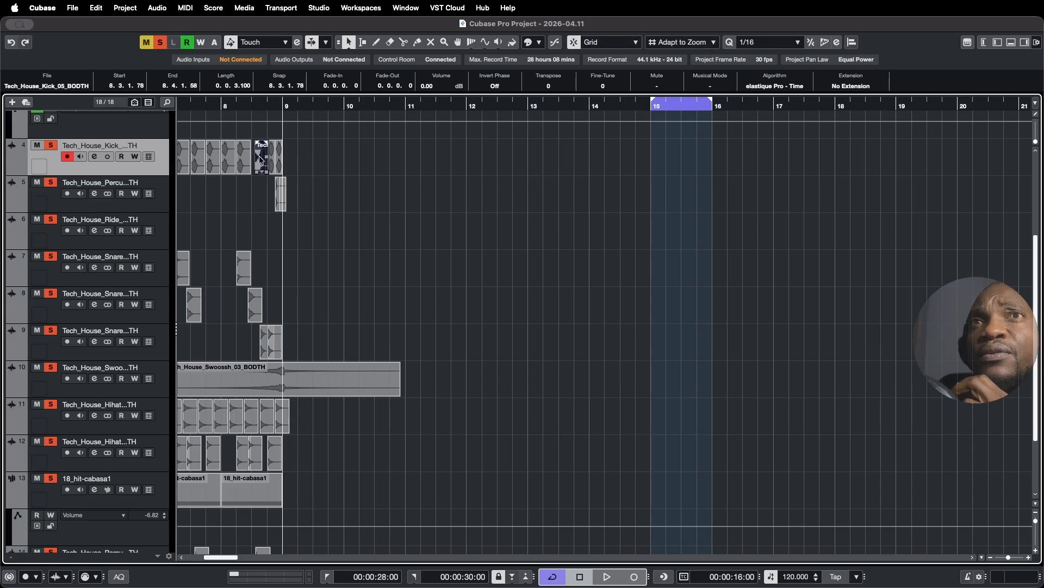
drag(256, 155, 256, 155)
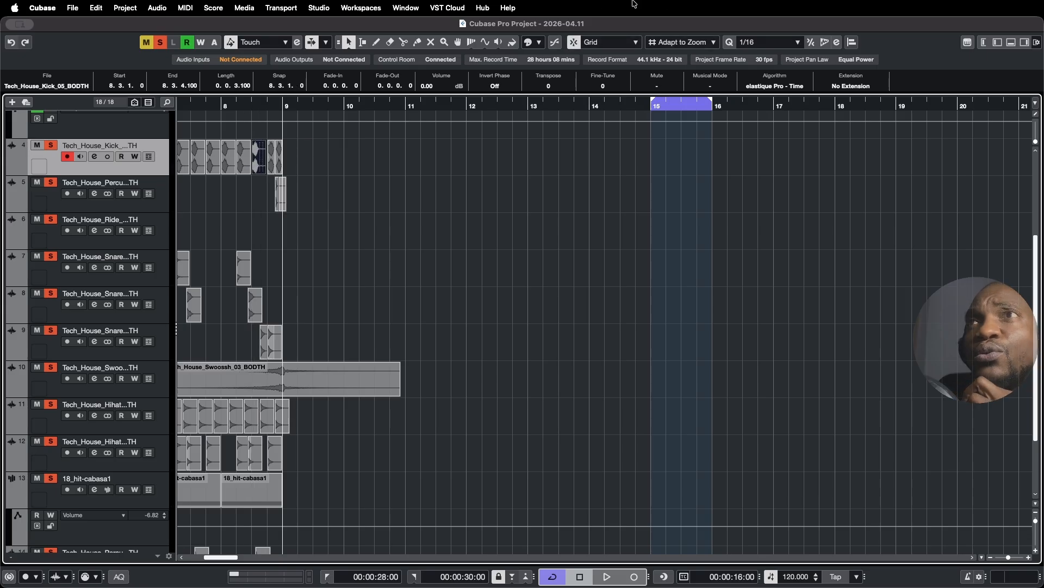
- Try moving the swoosh event on track 10 freely to start at 7.1.2.23, and undo the move
drag(281, 104, 289, 147)
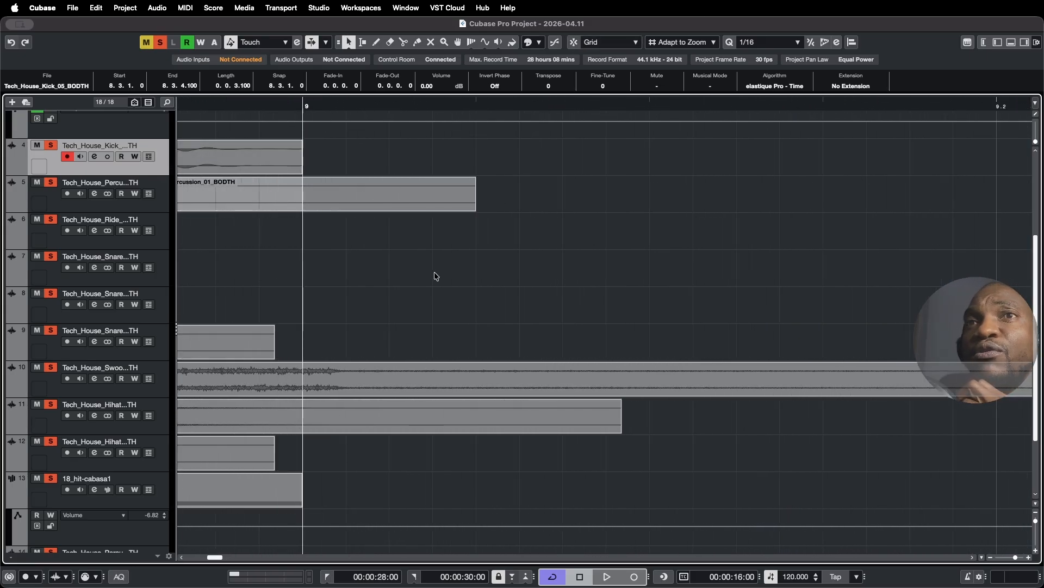
drag(379, 364, 335, 375)
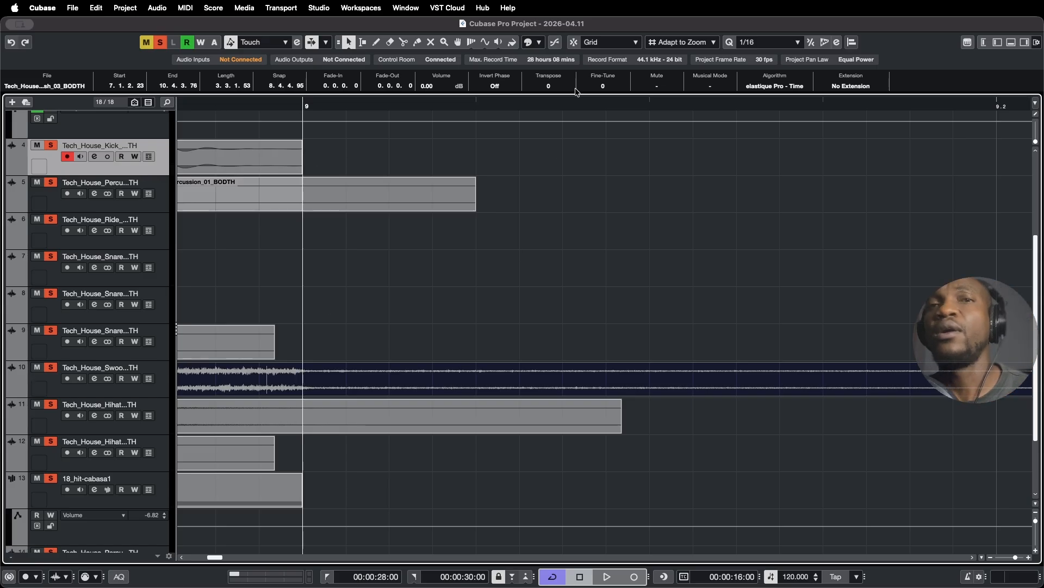
key(super+z)
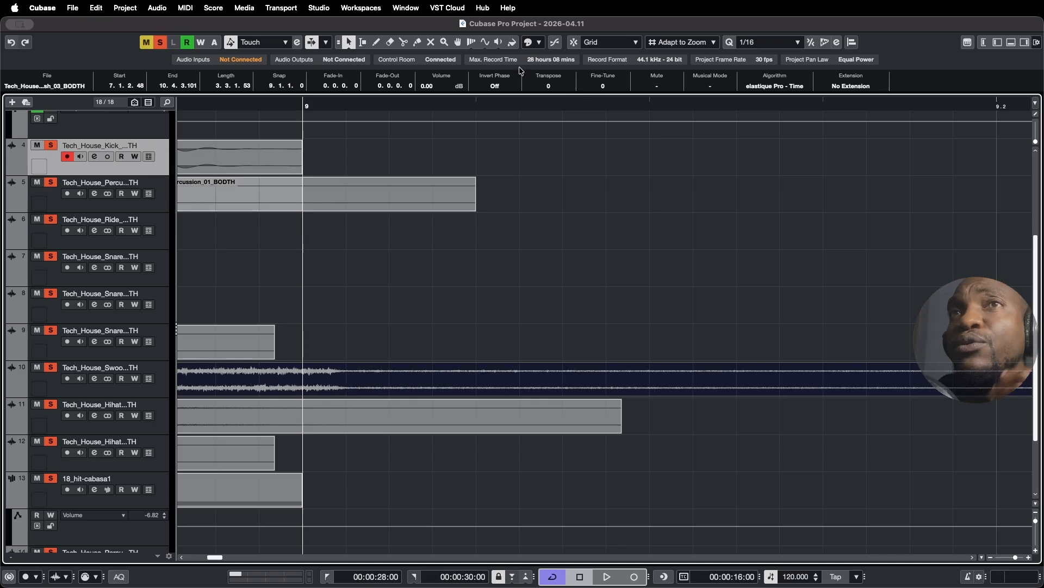
- Zoom out from bar 9 until the whole arrangement from bar 1 is in view
drag(303, 105, 314, 76)
drag(213, 558, 218, 550)
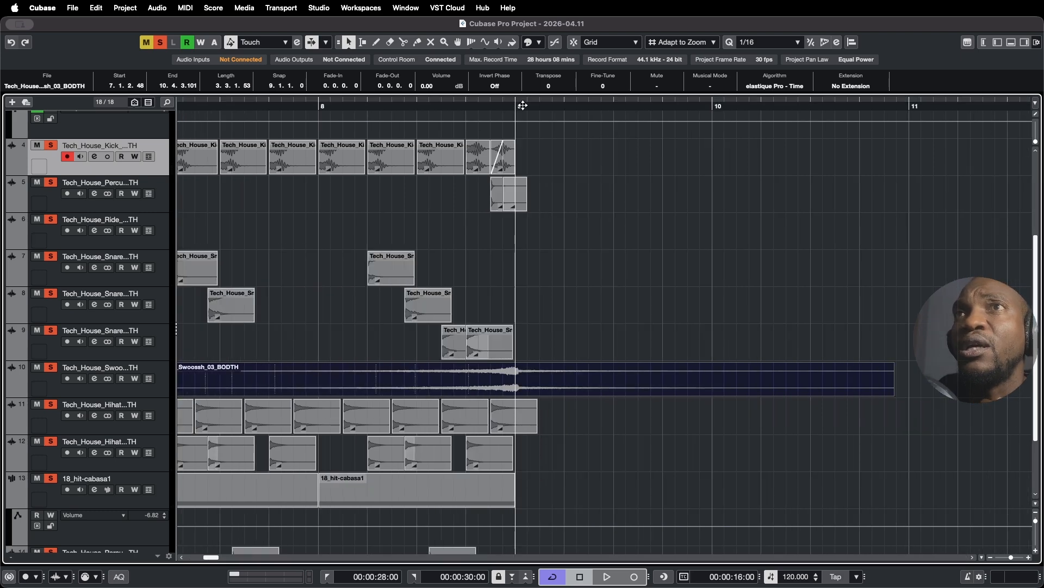
mouse_move(522, 105)
mouse_down()
mouse_move(517, 136)
mouse_move(520, 108)
mouse_up()
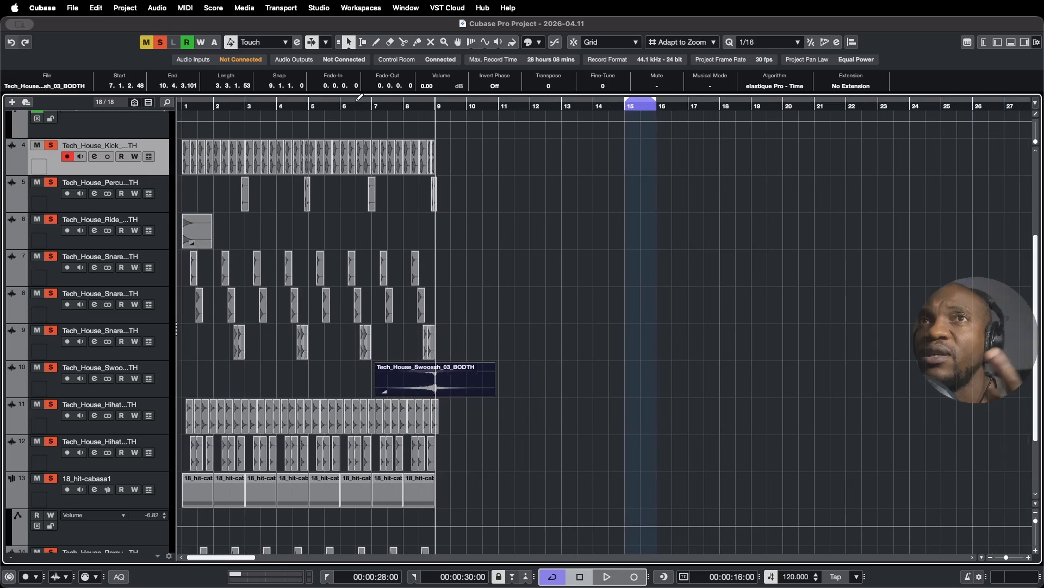
- Place the playhead at bar 3 in the ruler, and move it to about bar 9
click(245, 105)
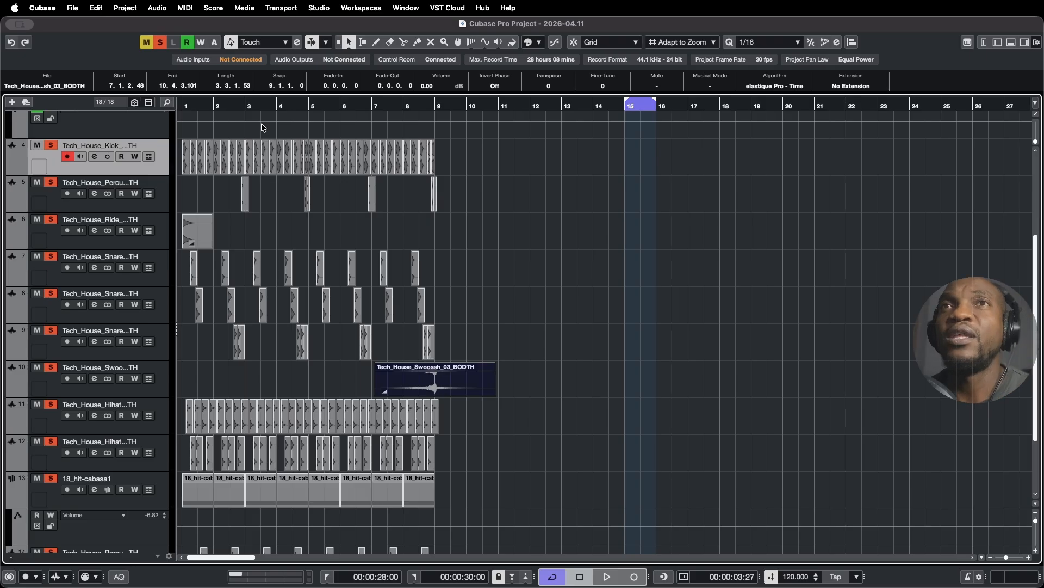
click(437, 103)
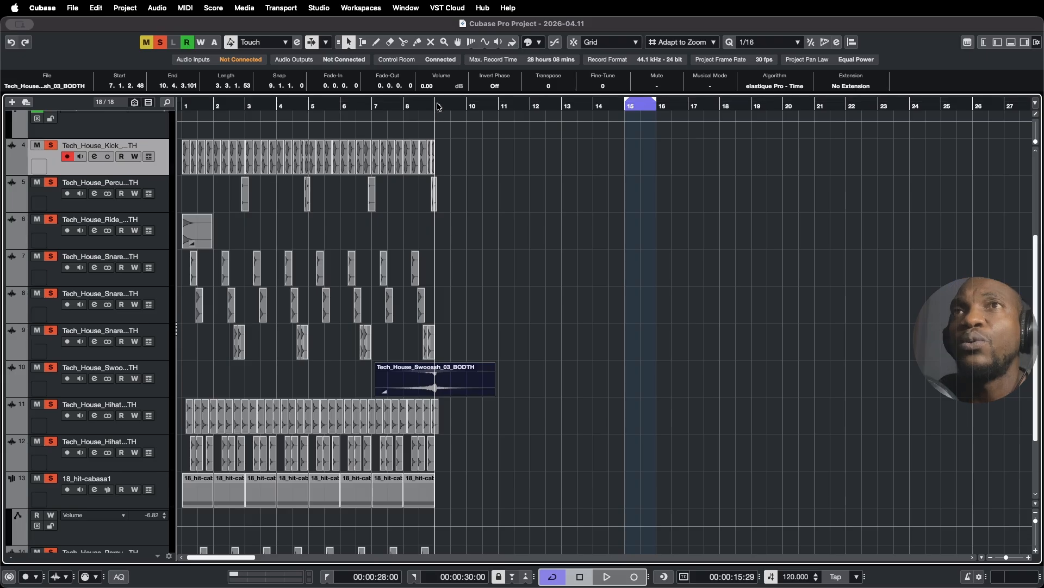
click(441, 106)
click(435, 107)
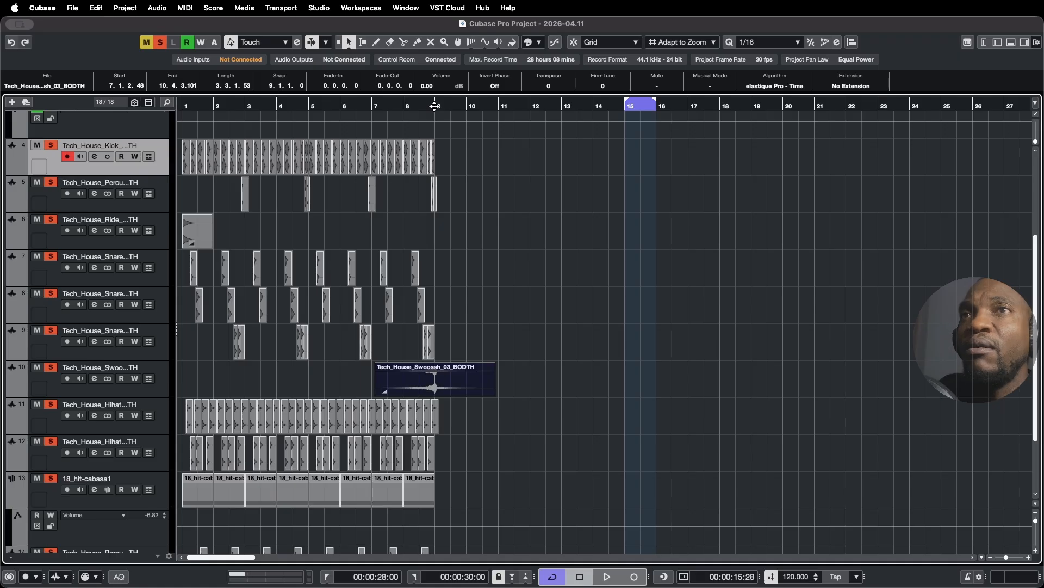
- Zoom in from the ruler around bar 9 and back out, and zoom in on the cycle range at bar 15
drag(434, 106, 436, 144)
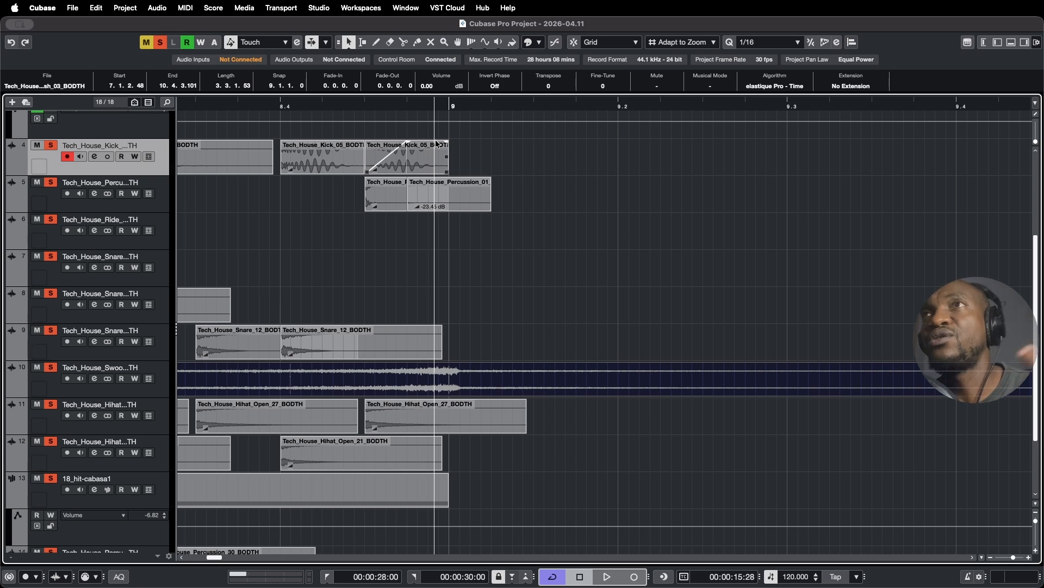
drag(436, 143, 432, 108)
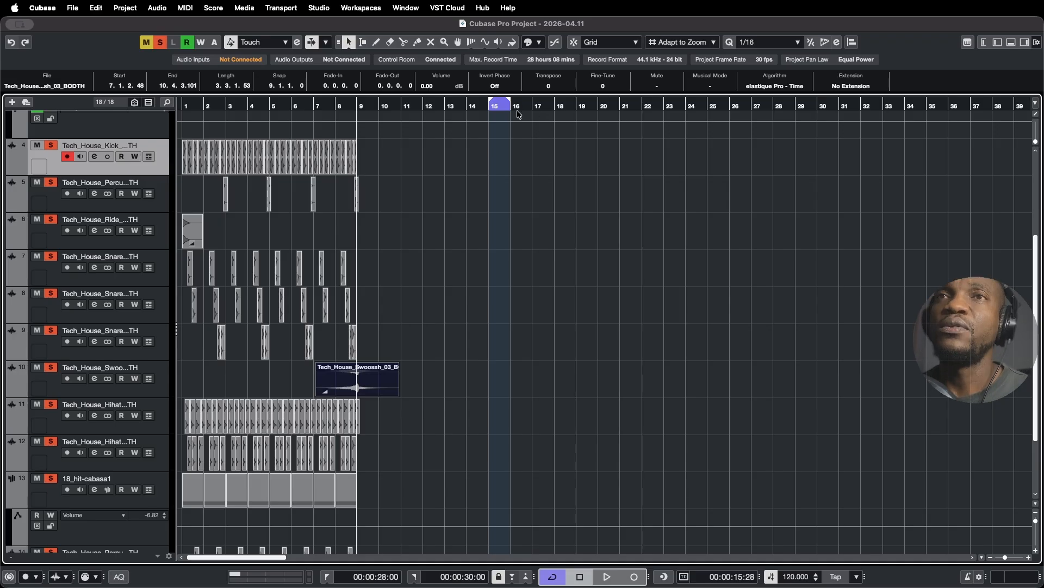
drag(495, 104, 493, 151)
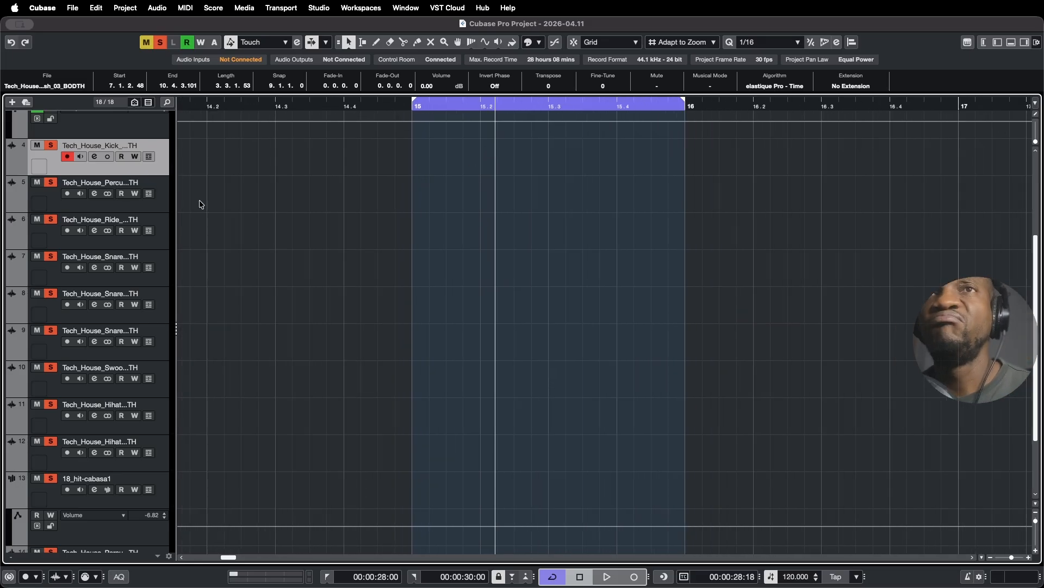
- Select and solo the UADx PolyMAX Synth 01 instrument track
scroll(577, 213, down, 3)
drag(1036, 302, 1025, 171)
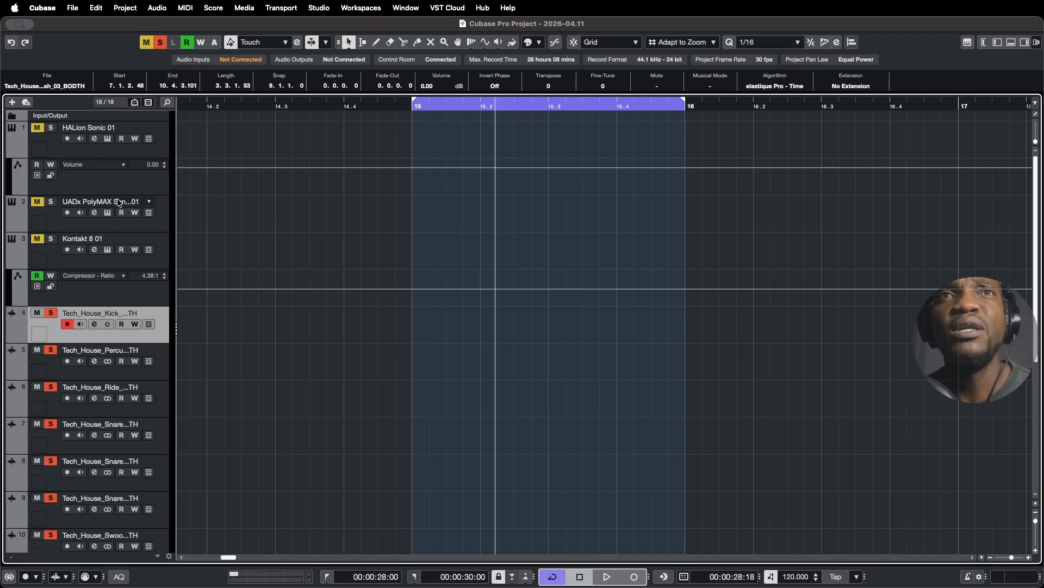
click(80, 221)
key(s)
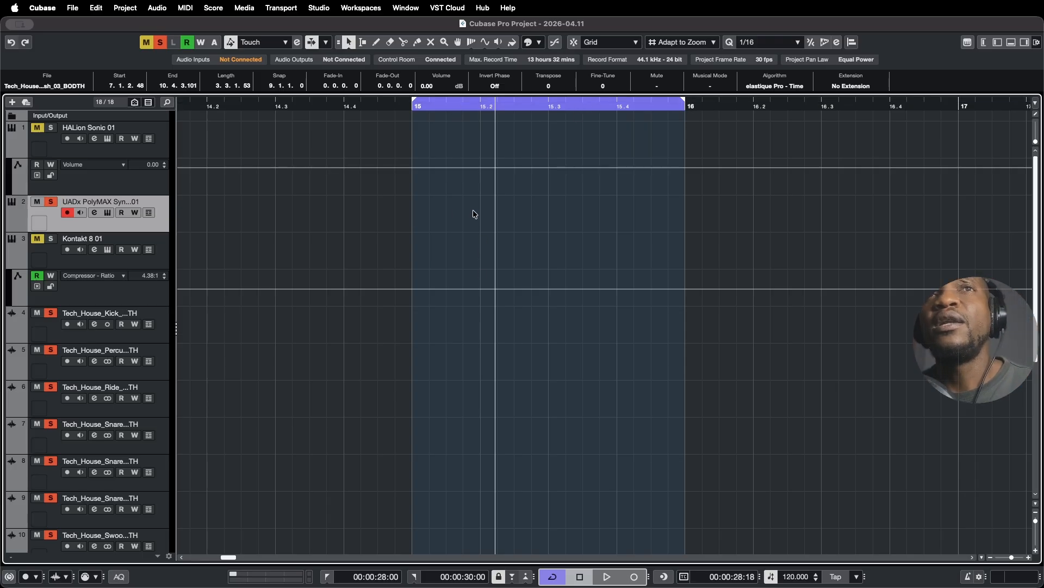
- Turn the cycle off, collapse its range to bar 15, and create one-bar MIDI parts at bars 16 and 15 on the UADx PolyMAX track
click(593, 101)
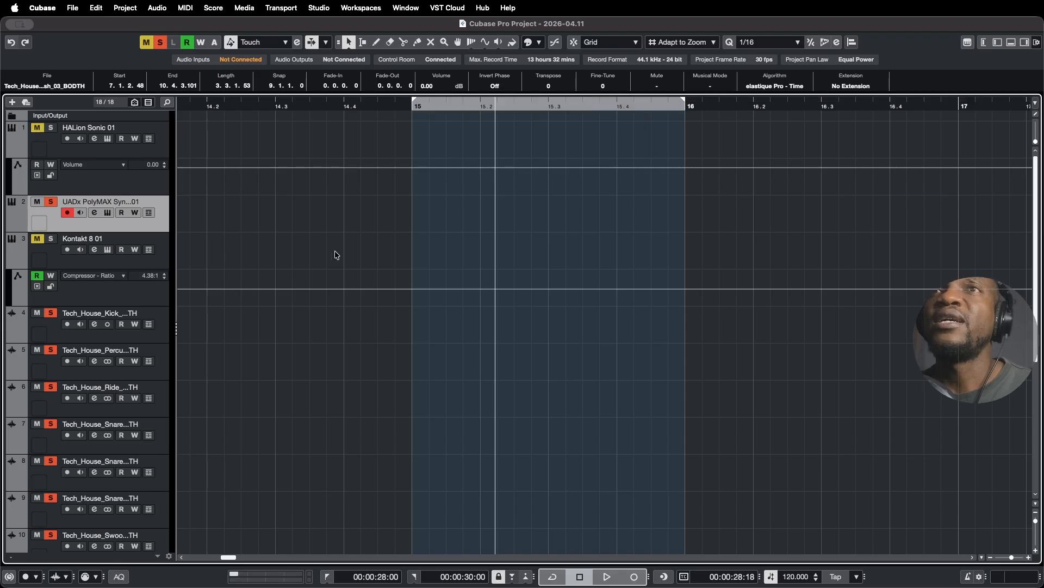
double_click(757, 224)
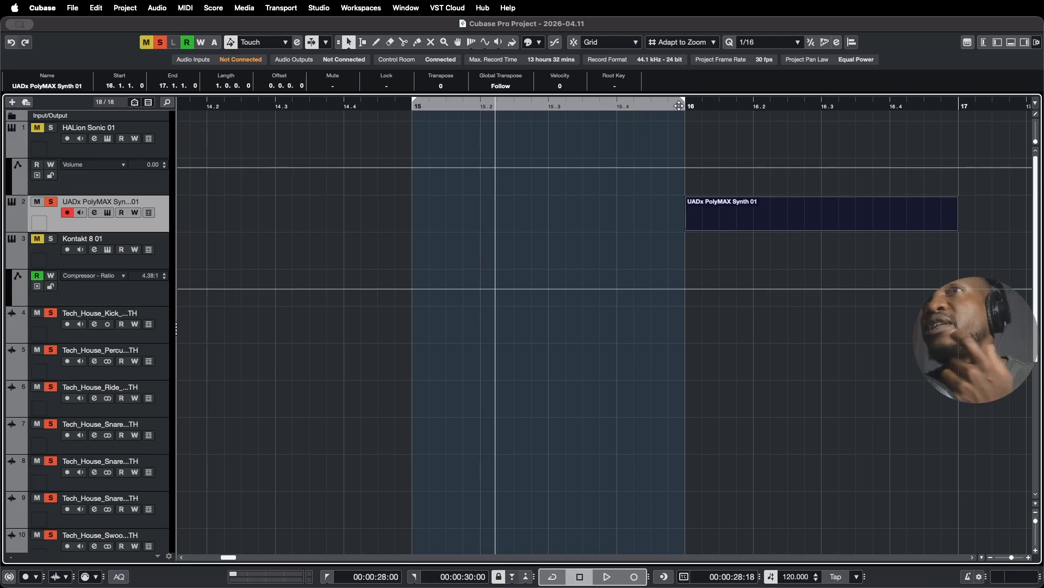
drag(684, 103, 412, 123)
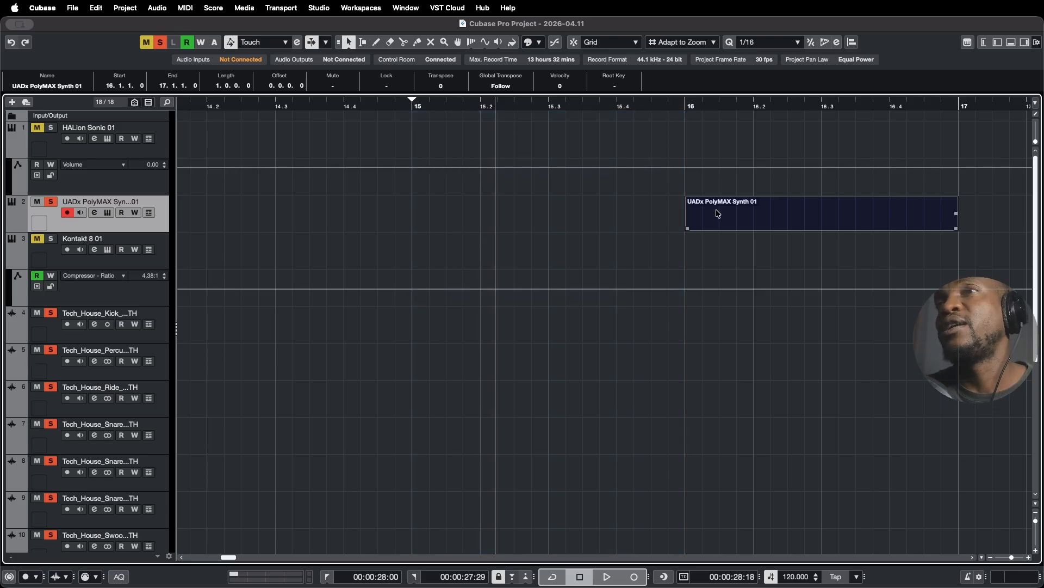
click(531, 228)
double_click(422, 214)
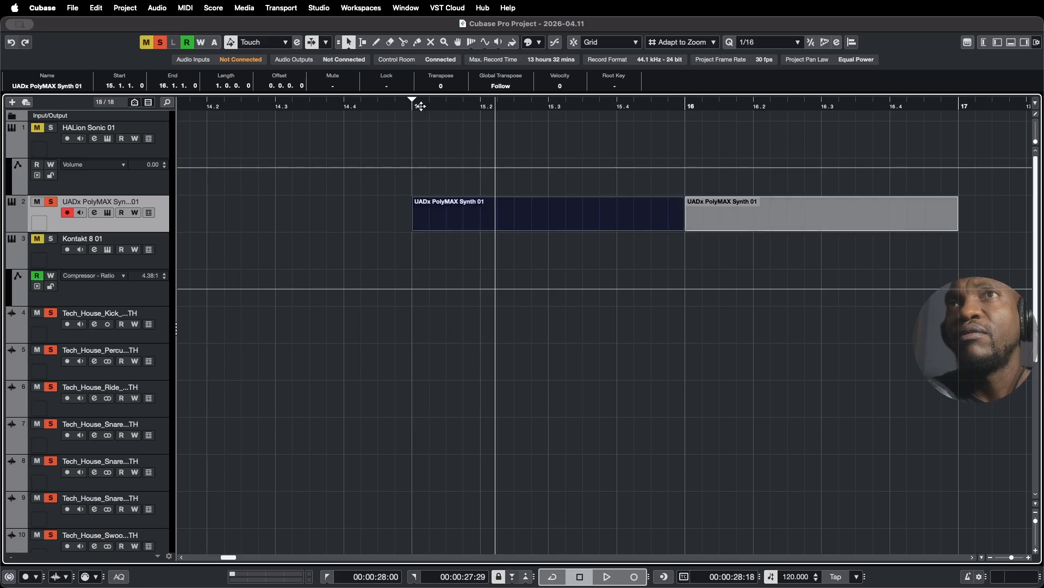
- Set the cycle range from bar 15 to bar 16 and reactivate the cycle, with the bar 15 part selected
drag(416, 102, 686, 100)
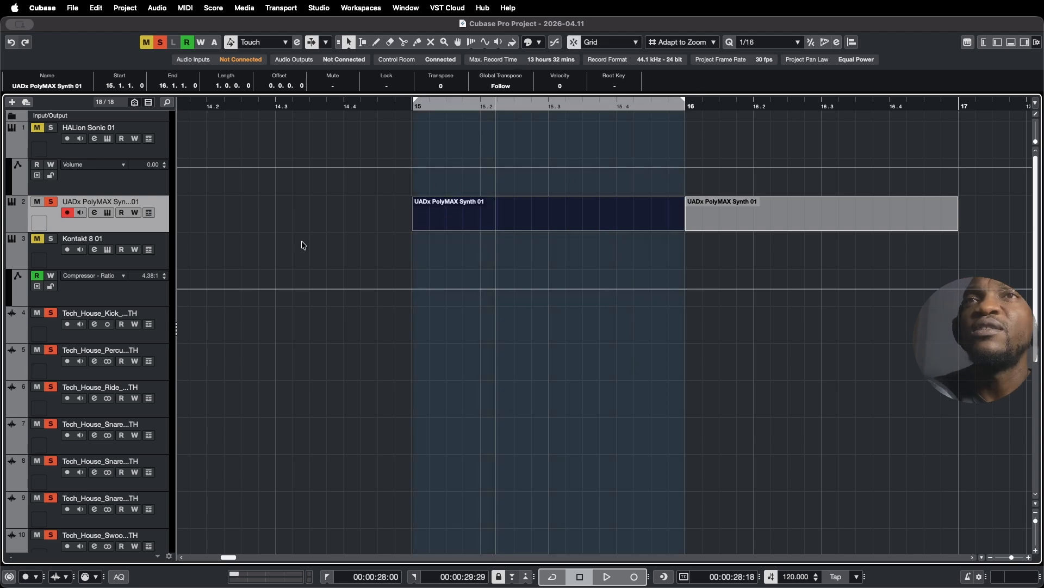
click(282, 215)
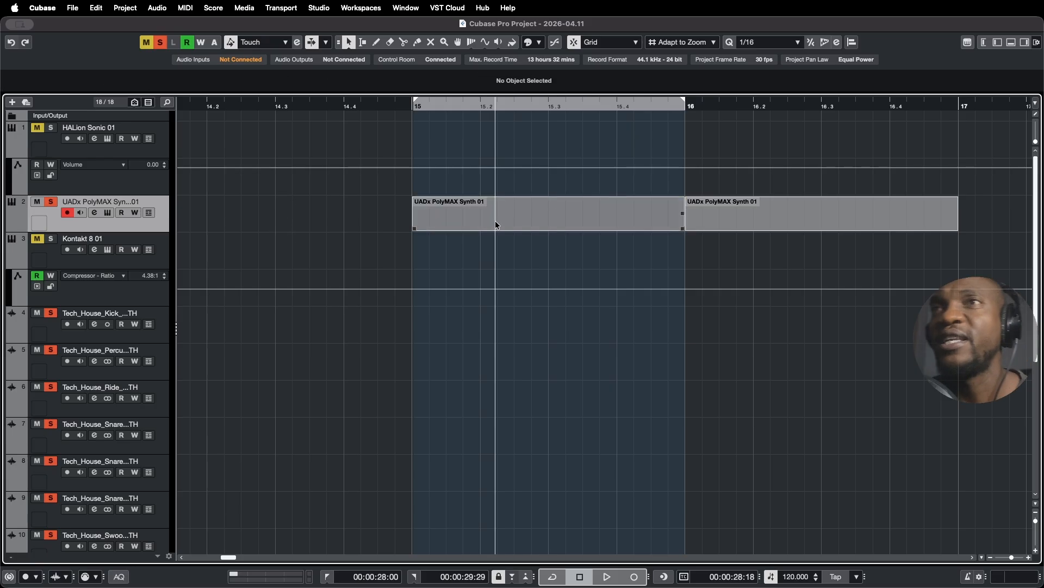
click(598, 218)
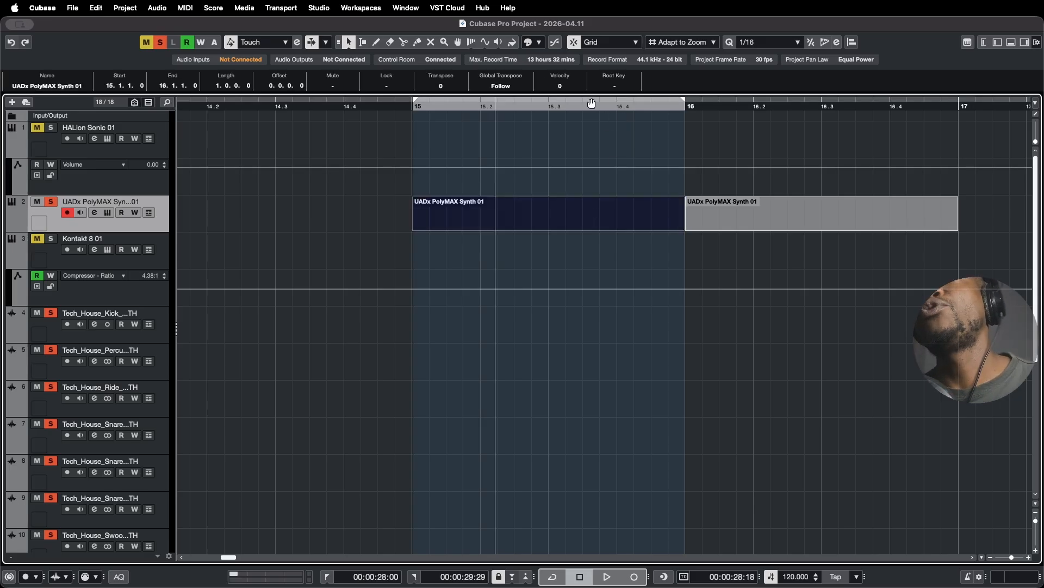
click(592, 103)
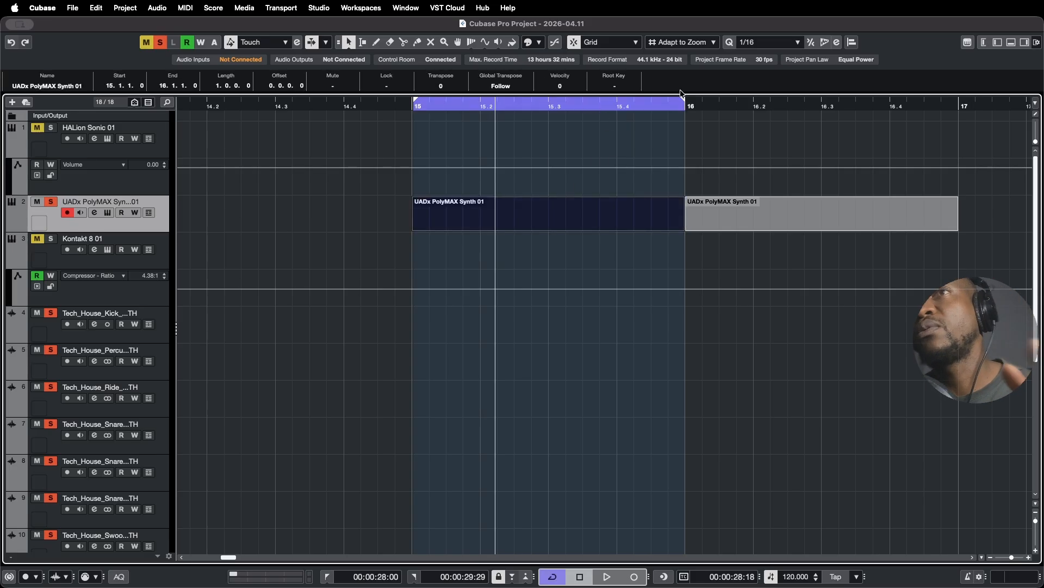
- Open the bar 15 part for note editing and draw five 1/16 notes on G3 and G#3, the last one past the part's end at 16.1.2
double_click(528, 213)
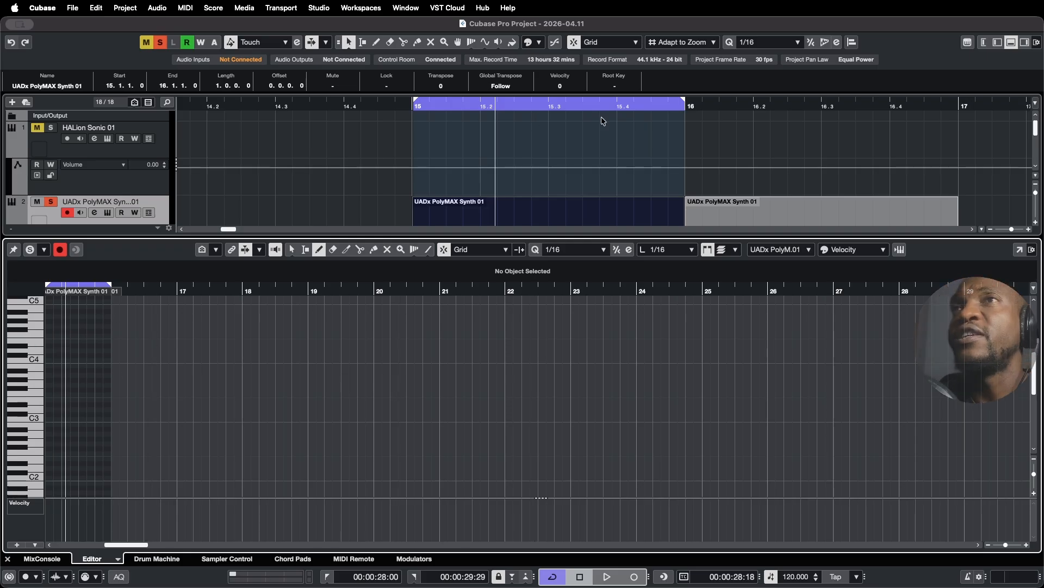
click(76, 384)
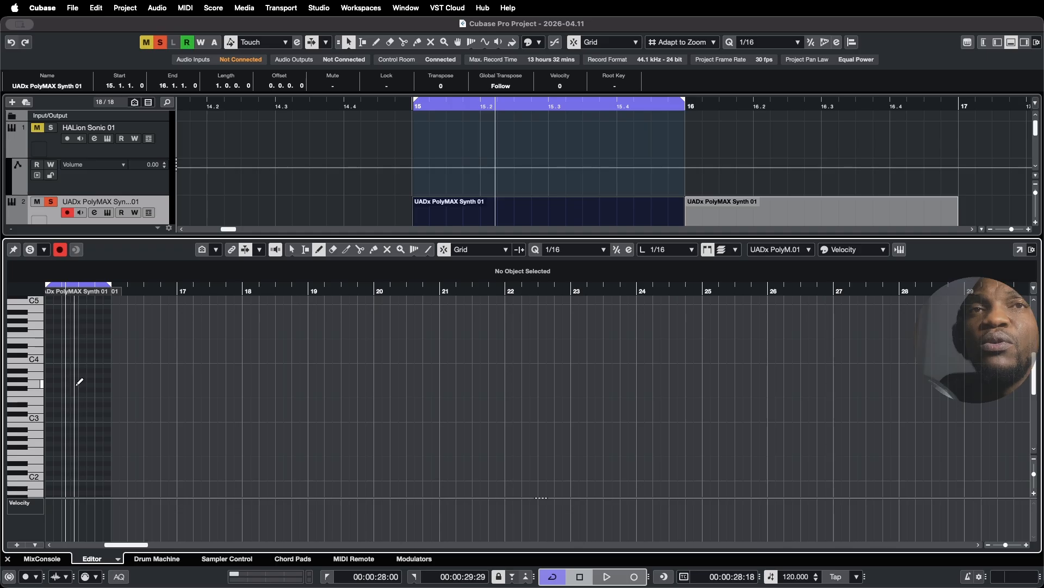
click(89, 385)
click(97, 384)
click(110, 384)
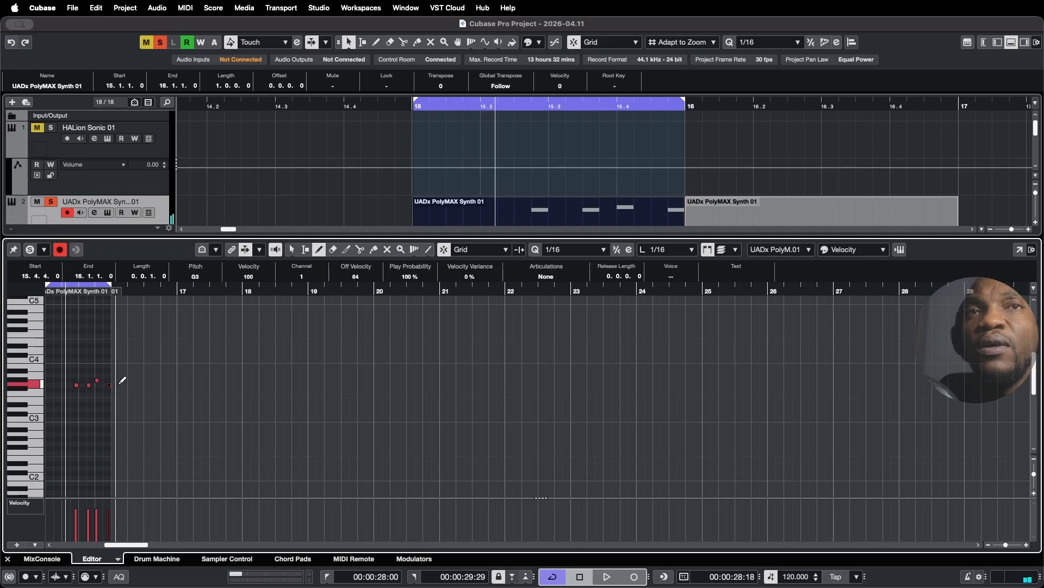
click(117, 380)
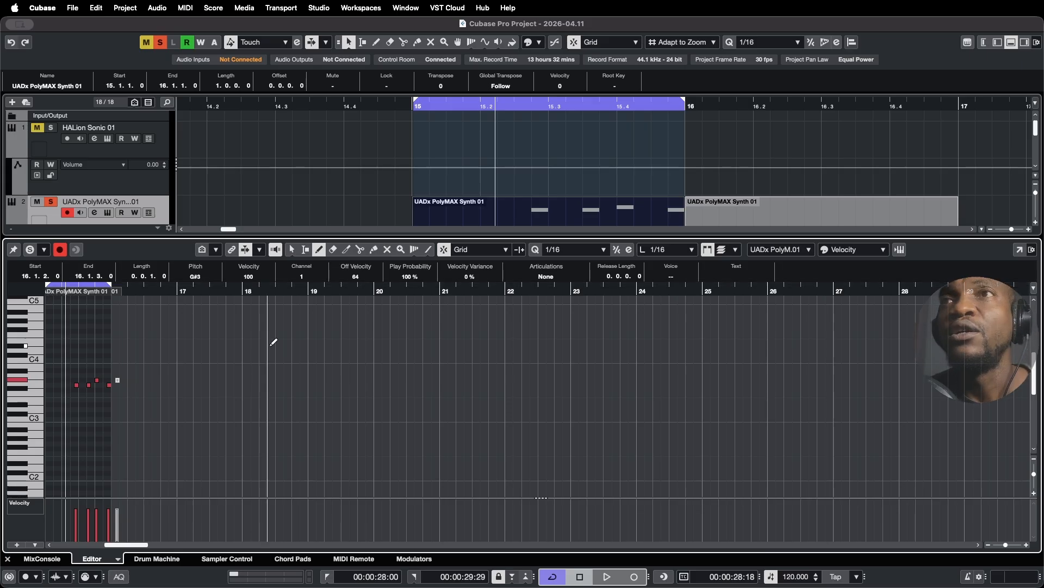
- Delete the empty MIDI part at bar 16 and close the lower editor
click(843, 209)
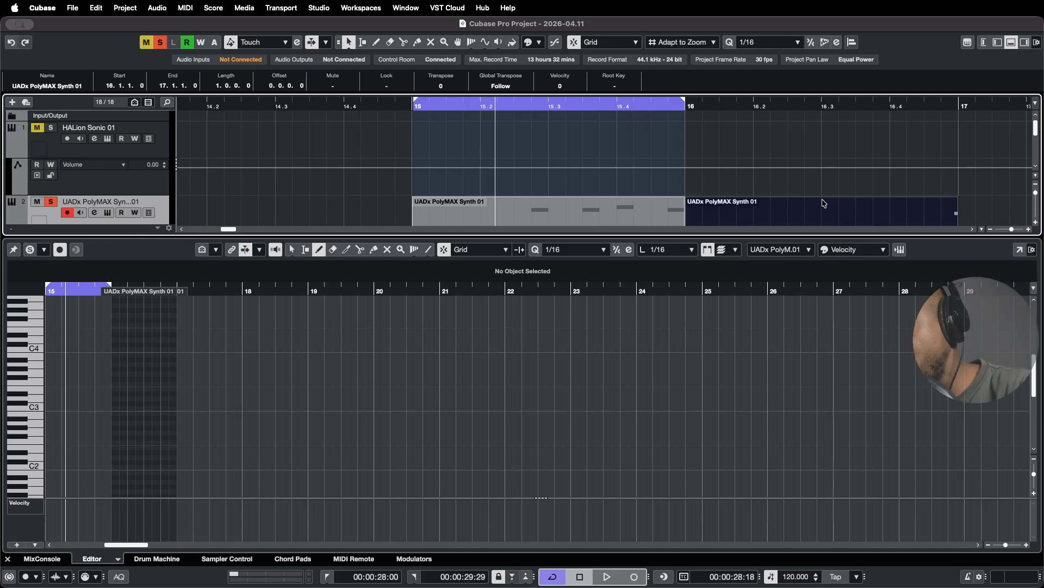
key(Delete)
click(1011, 43)
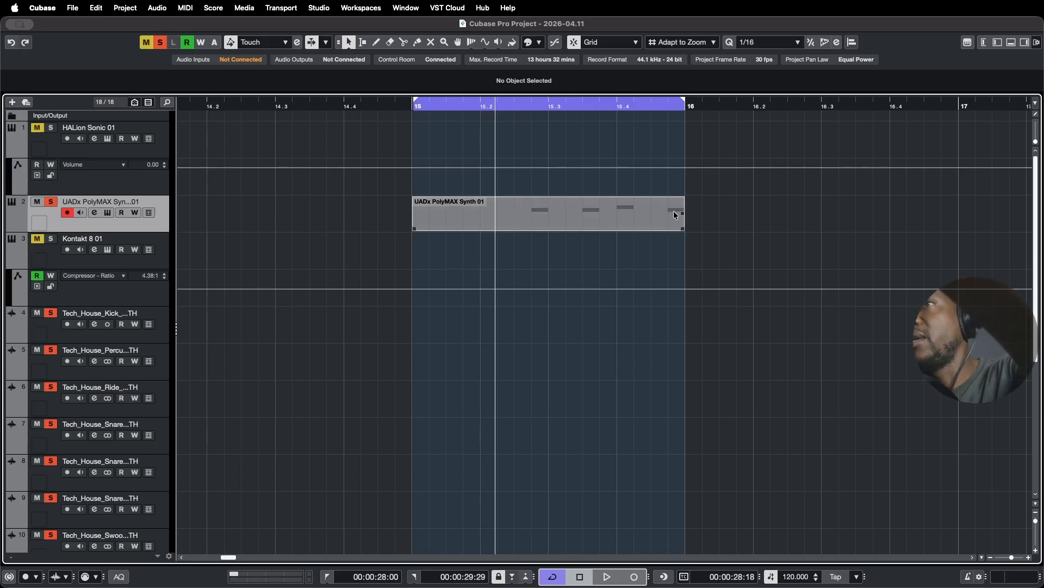
- Try repeating the bar 15 part into bar 16, and undo the copy
drag(684, 217, 730, 213)
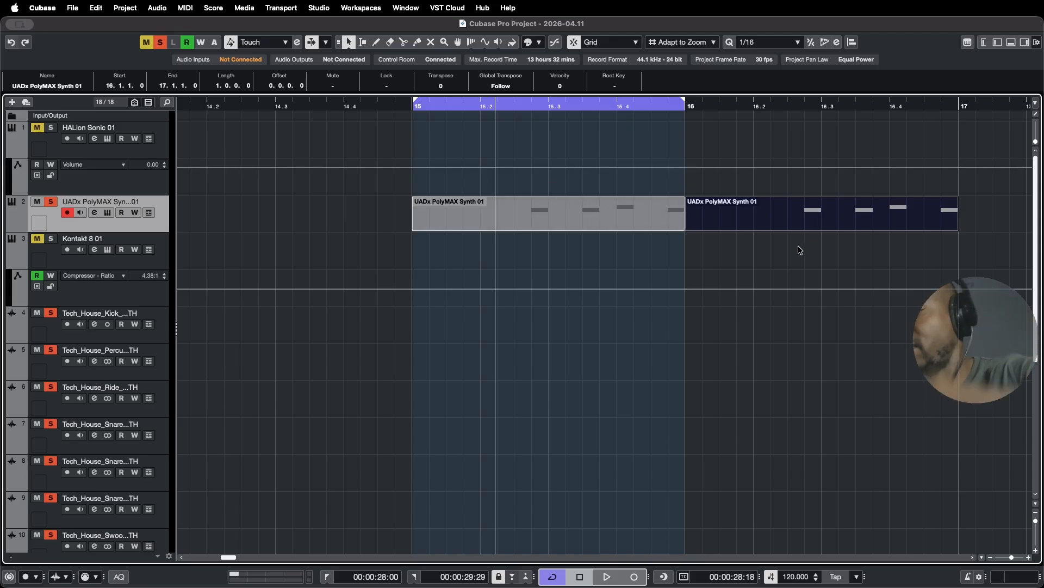
key(super+z)
- Lengthen the bar 15 MIDI part to end at 16.2.1.0, and shorten it back to end at bar 16
drag(682, 229, 756, 229)
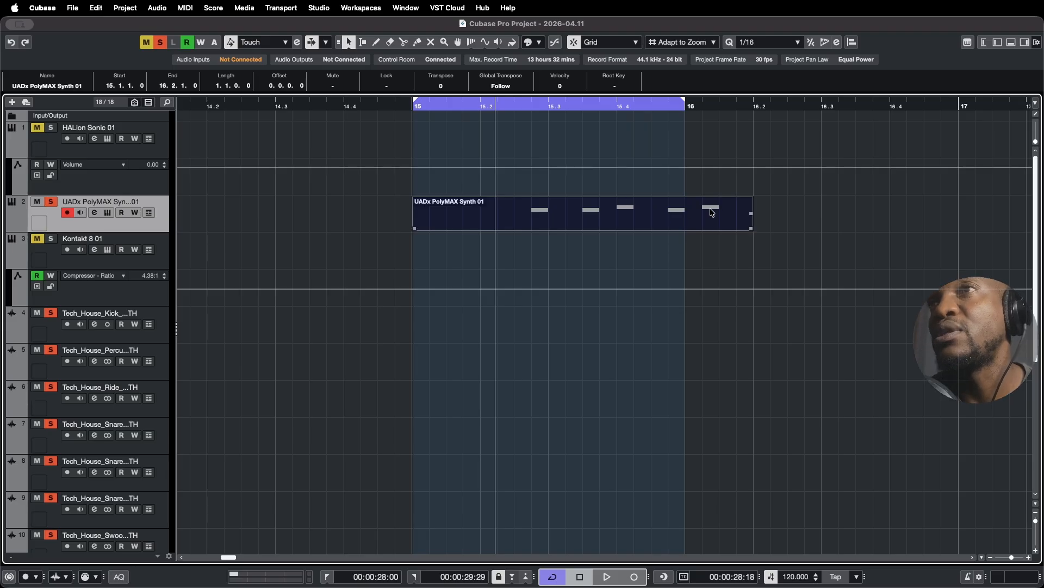
drag(752, 229, 686, 232)
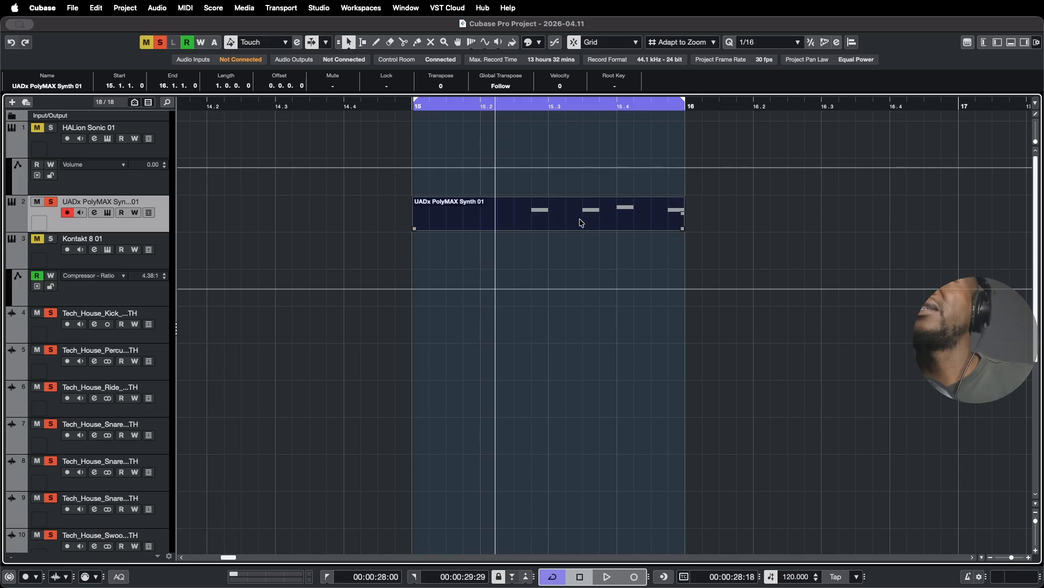
click(391, 219)
click(645, 220)
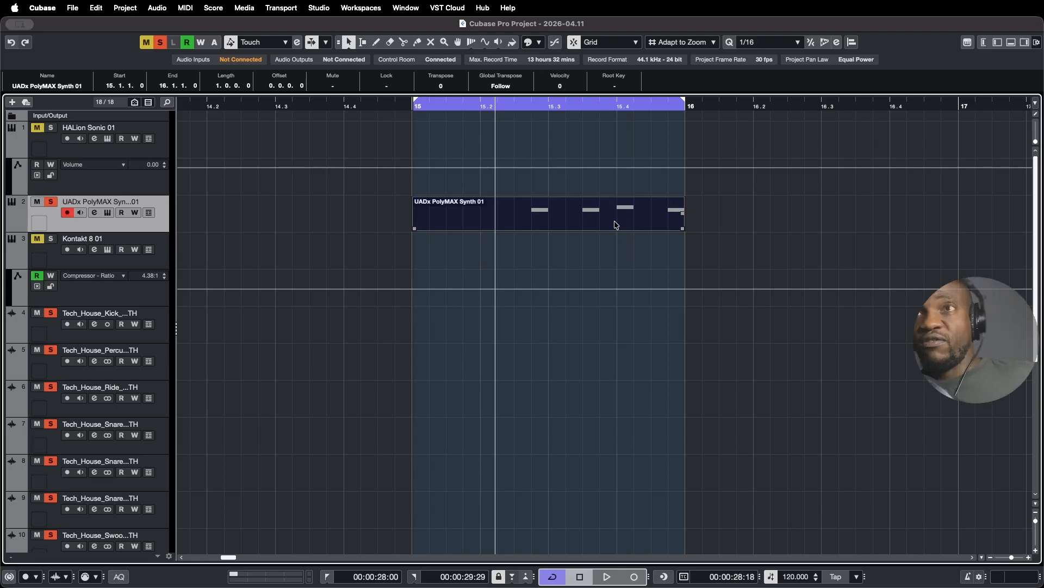
- Extend the end of the UADx PolyMAX part to 16.2.1.0 and choose the Object Selection tool
scroll(615, 224, down, 1)
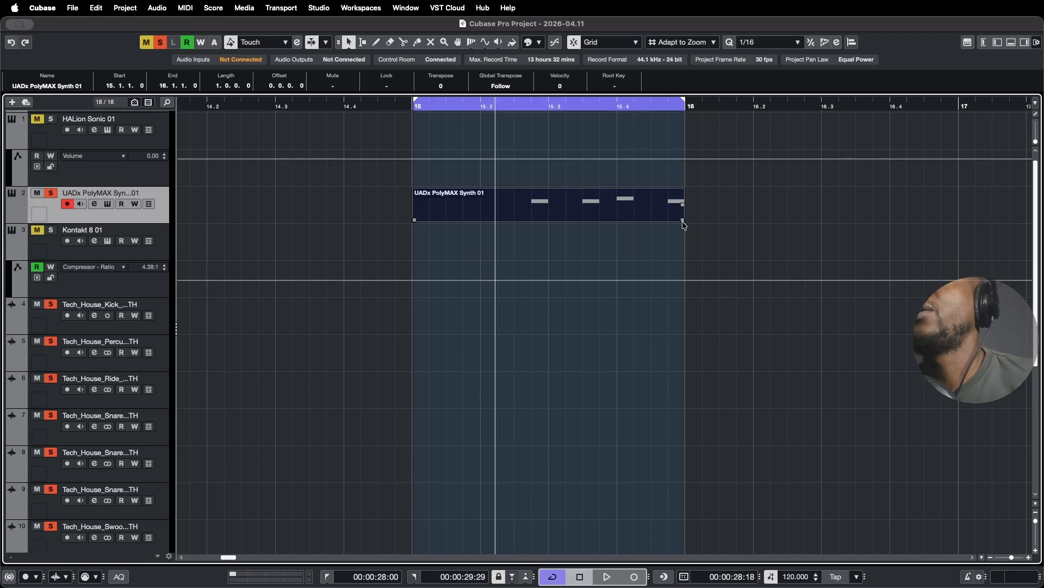
drag(684, 219, 759, 219)
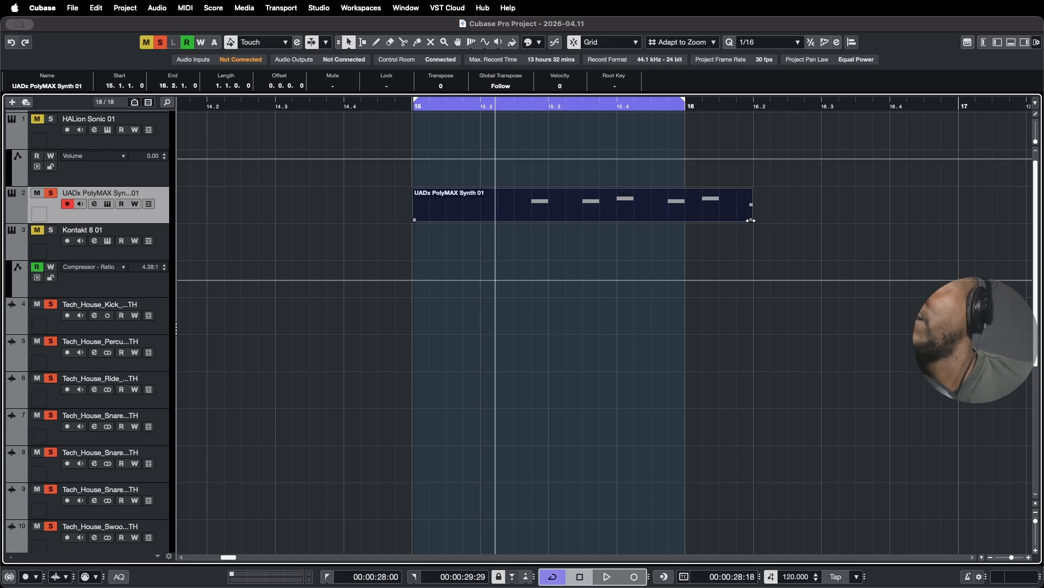
mouse_move(751, 220)
mouse_down()
mouse_move(684, 220)
mouse_move(754, 221)
mouse_up()
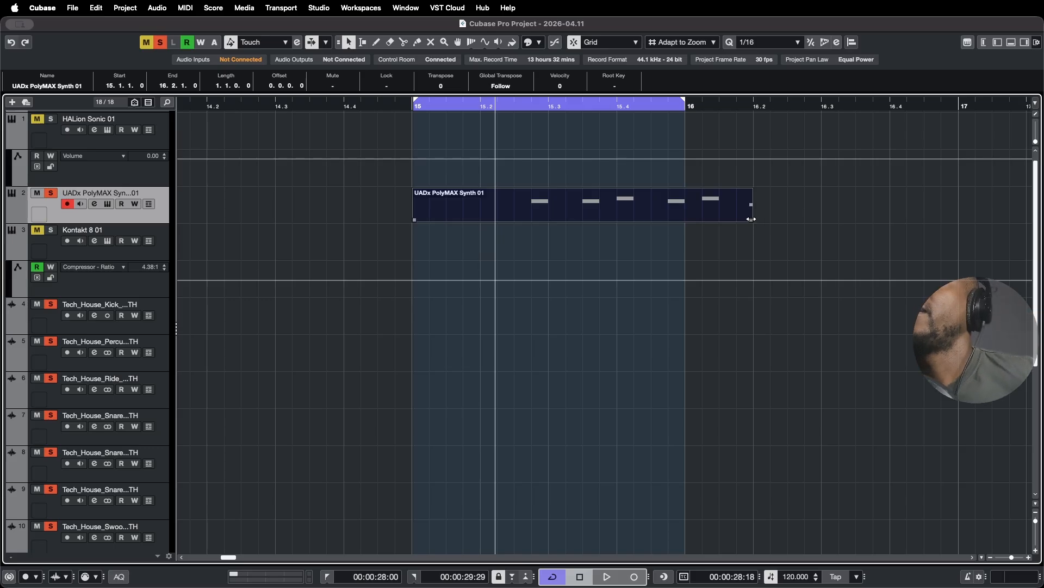
right_click(682, 266)
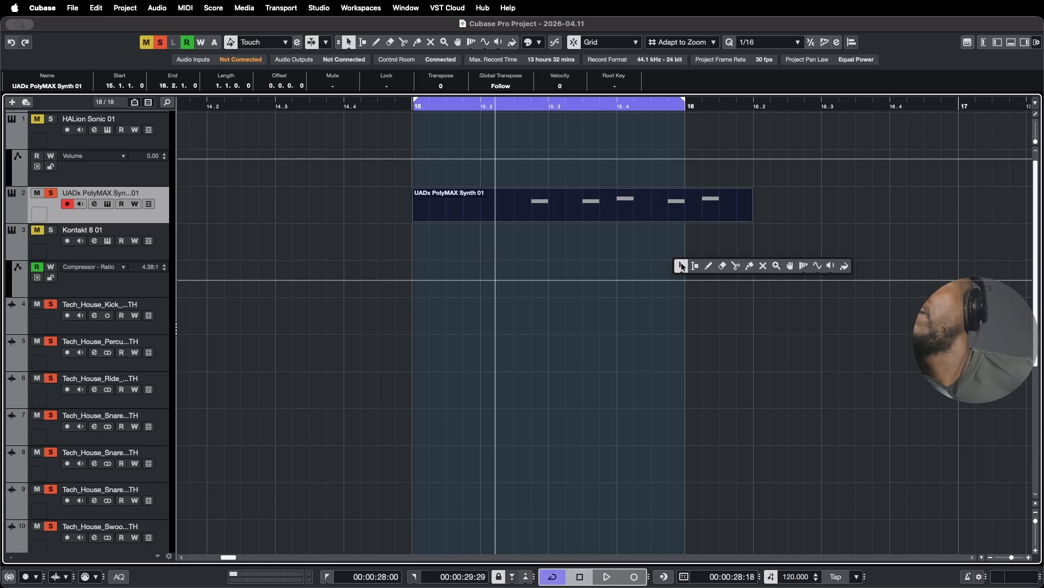
click(682, 266)
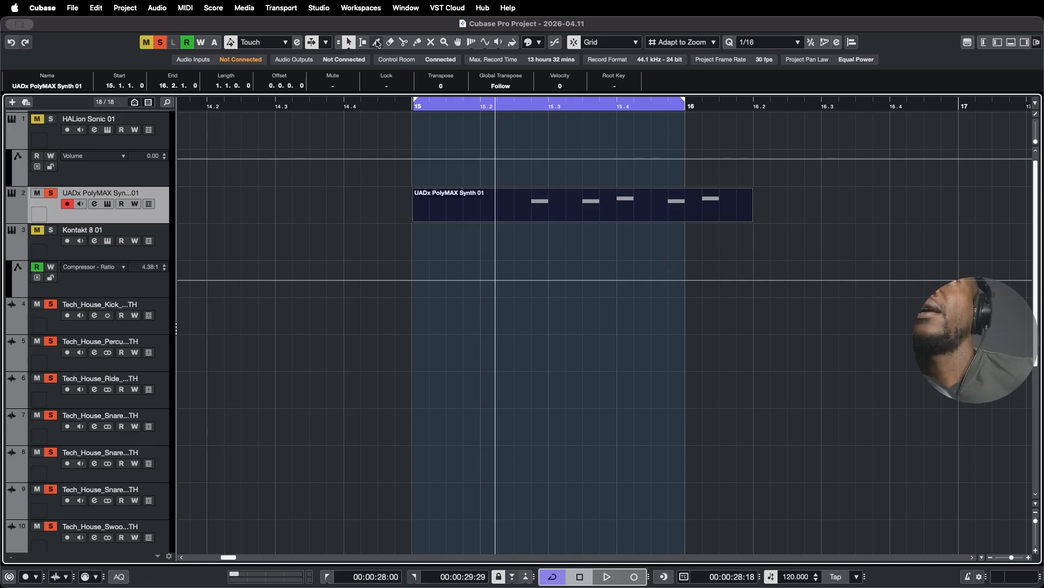
- Switch the Object Selection tool's sizing mode to apply time stretch
click(377, 42)
click(349, 43)
click(349, 43)
click(398, 82)
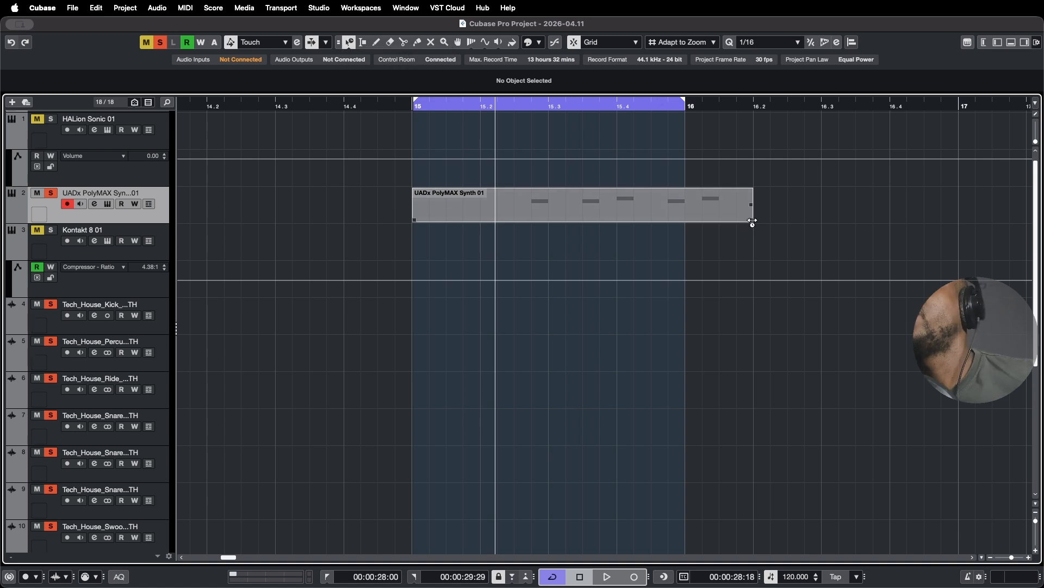
- Return the Object Selection tool to normal sizing and extend the UADx PolyMAX part's end to 16.3.1.0
click(350, 43)
click(377, 56)
drag(752, 219, 822, 219)
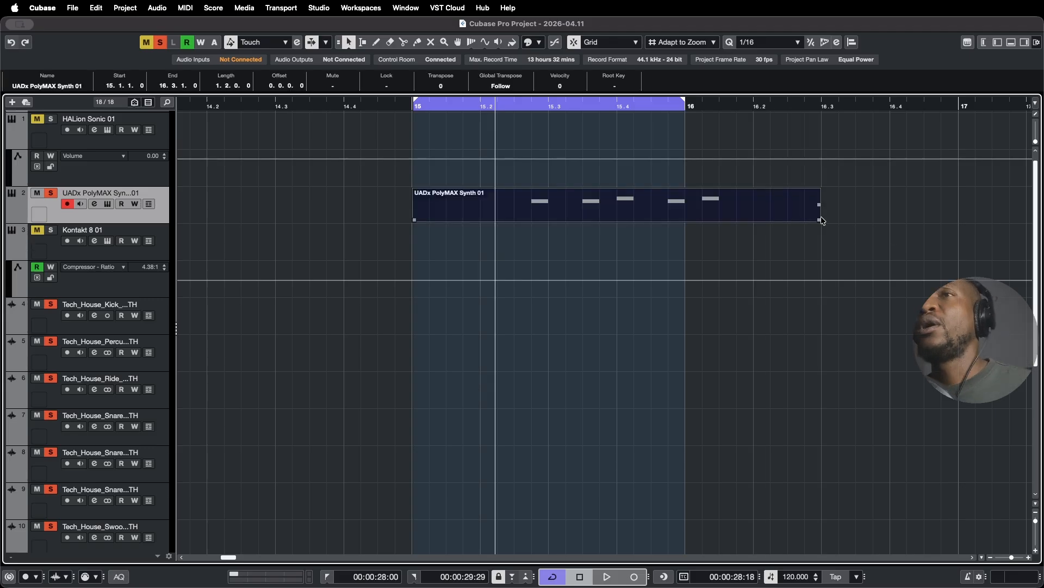
scroll(819, 227, down, 5)
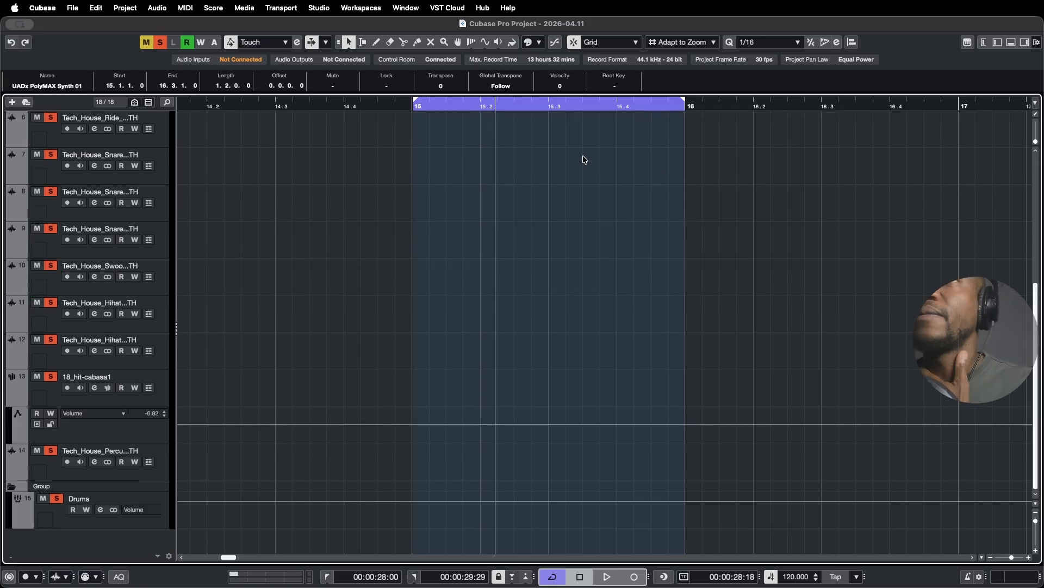
scroll(845, 131, up, 5)
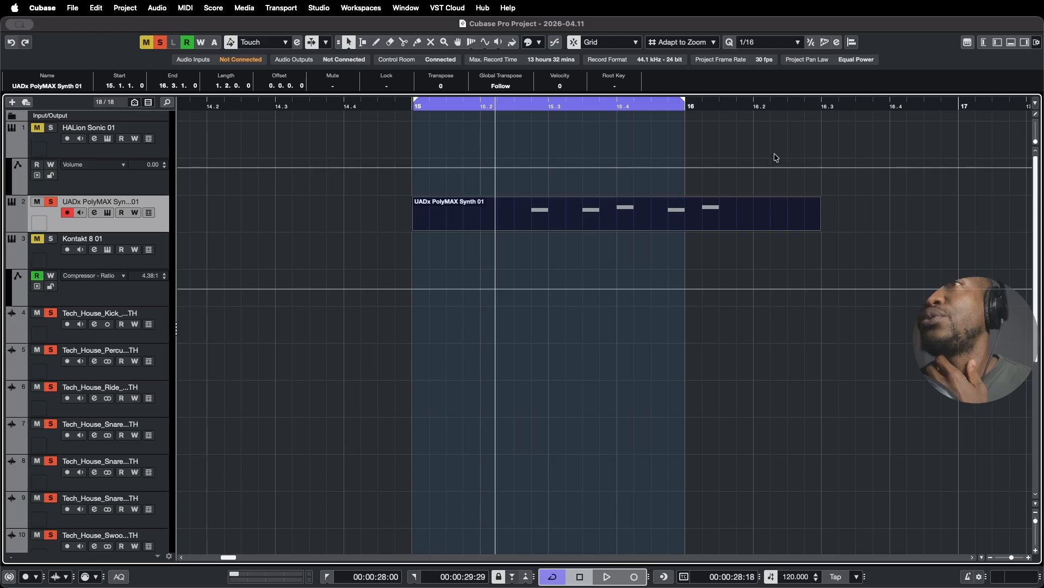
- Repeat the UADx PolyMAX part once from its end at 16.3.1.0 to 18.1.1.0, and remove the repeated copy
click(820, 217)
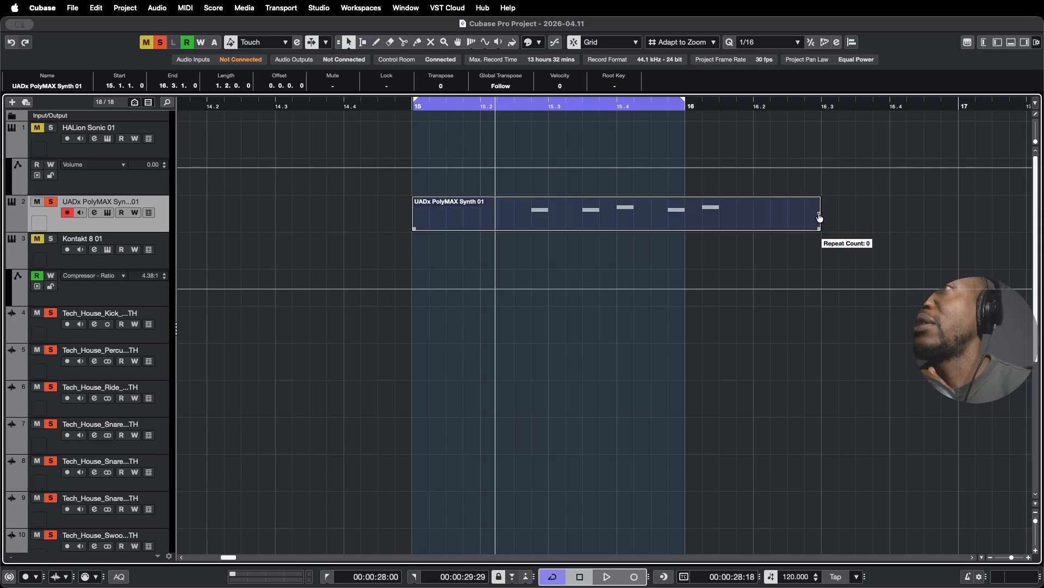
drag(820, 217, 866, 217)
scroll(865, 215, right, 4)
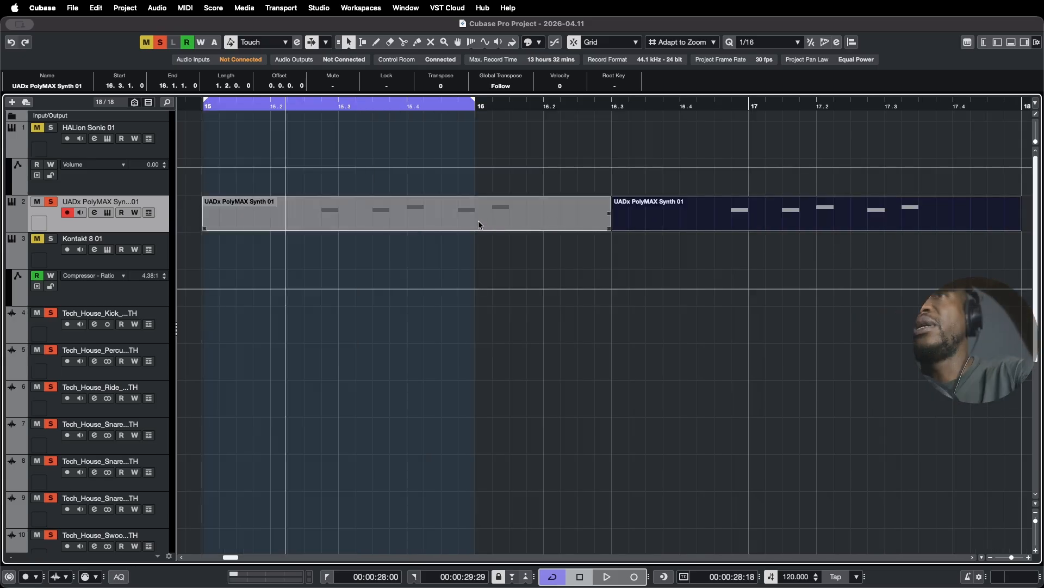
scroll(831, 226, down, 5)
click(831, 226)
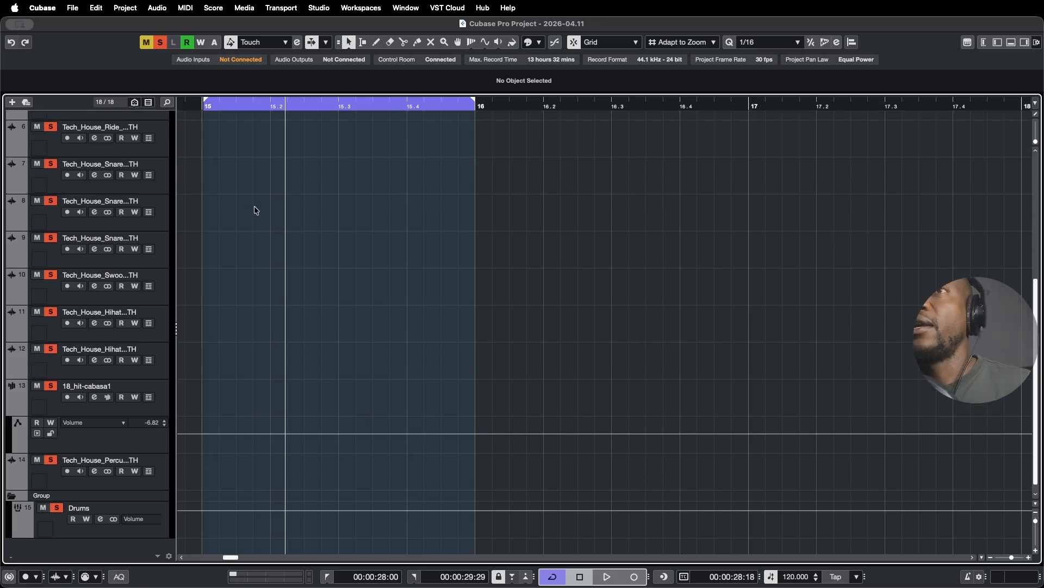
scroll(391, 261, up, 5)
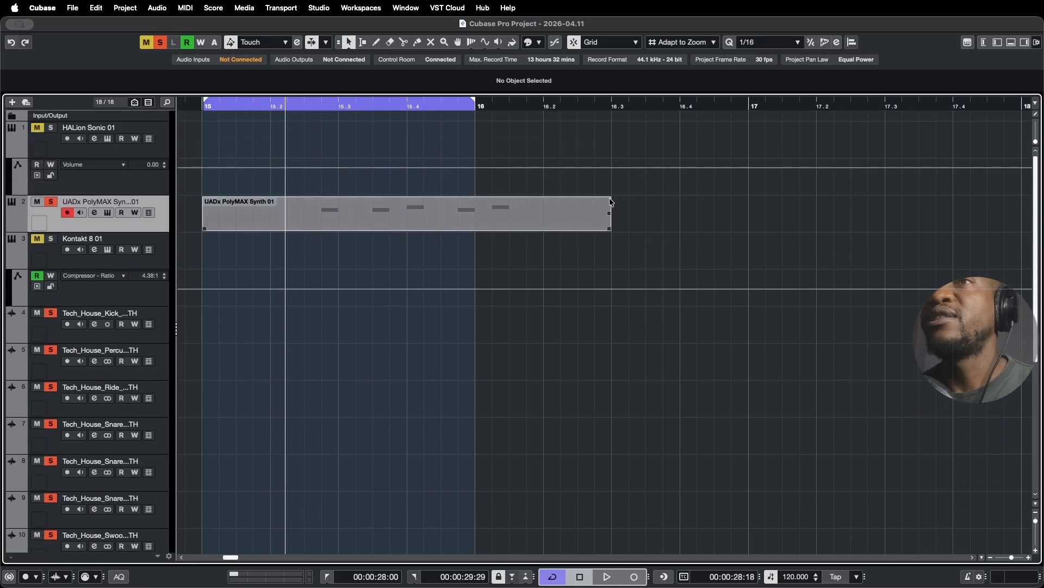
- Select the Tech_House_Snare_03 audio event on track 8 in bar 8 and try its fade-out and fade-in handles
drag(1035, 276, 1042, 455)
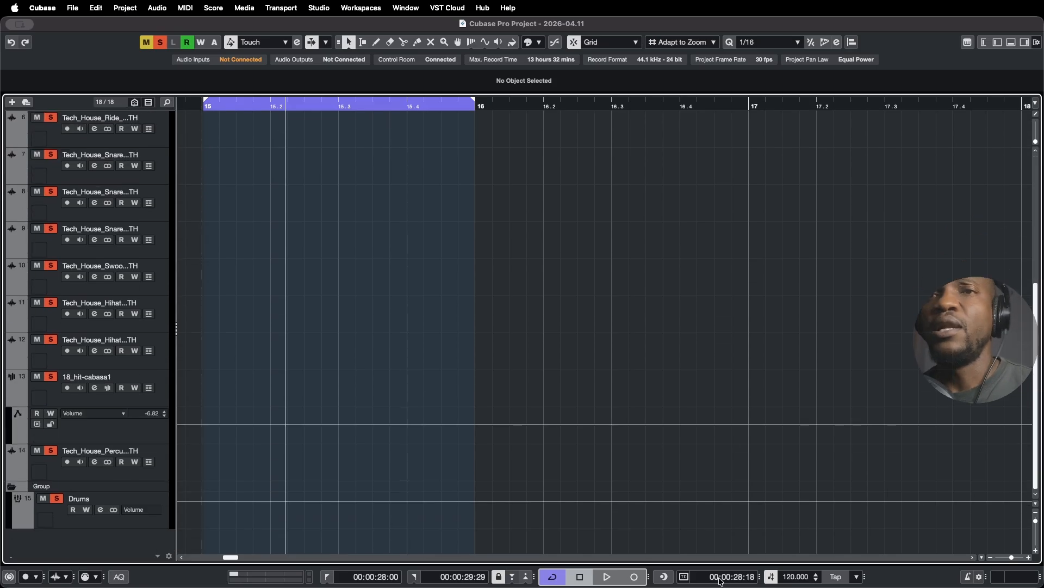
drag(231, 557, 211, 564)
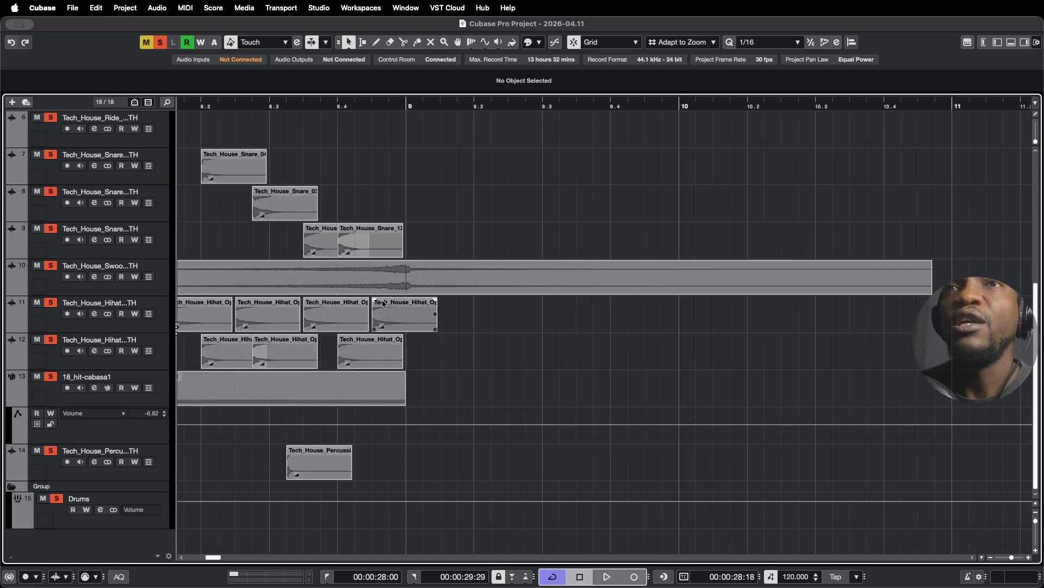
click(313, 190)
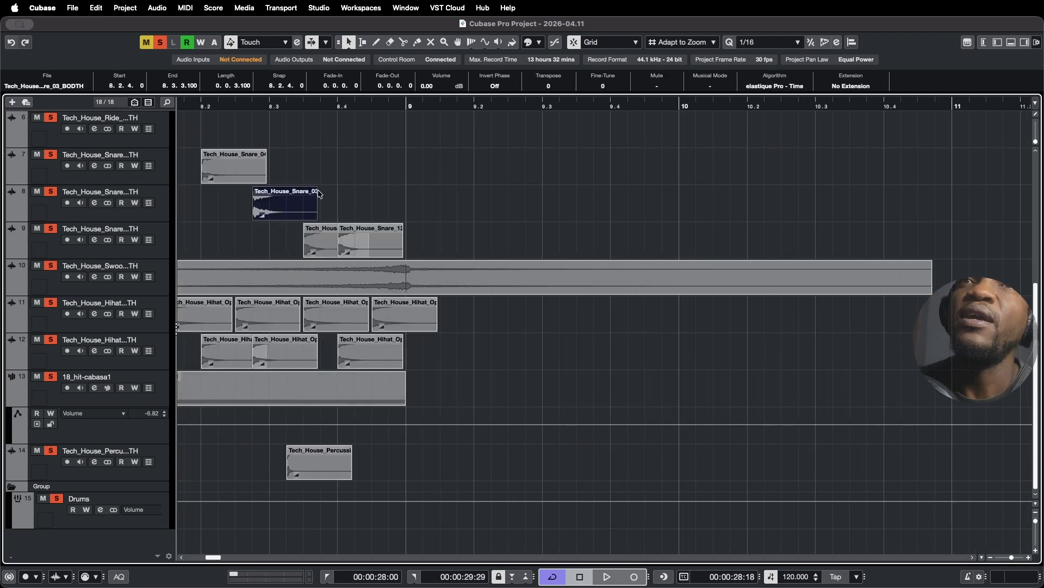
mouse_move(314, 189)
mouse_down()
mouse_move(300, 191)
mouse_move(325, 190)
mouse_up()
mouse_move(254, 189)
mouse_down()
mouse_move(271, 190)
mouse_move(243, 190)
mouse_up()
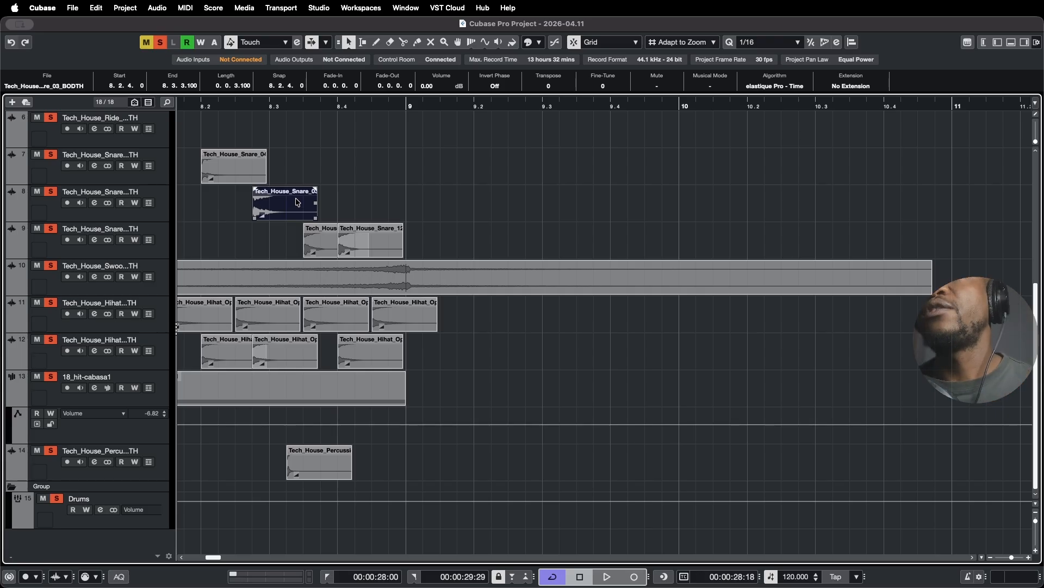
- Repeat the Tech_House_Snare_03 event twice directly after itself on track 8, and undo the repeats
scroll(385, 283, up, 1)
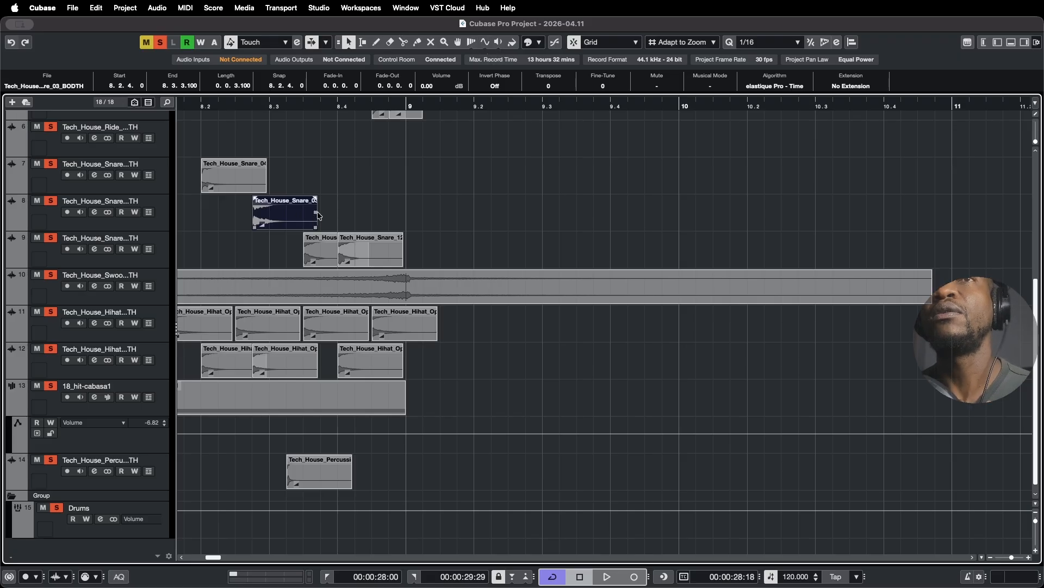
drag(317, 217, 391, 211)
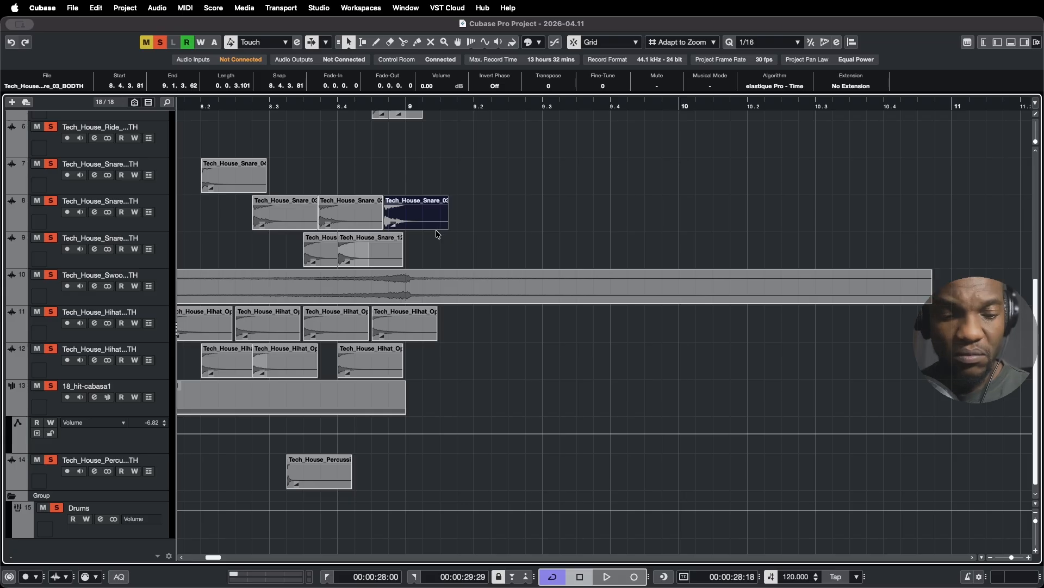
key(super+z)
key(super+z)
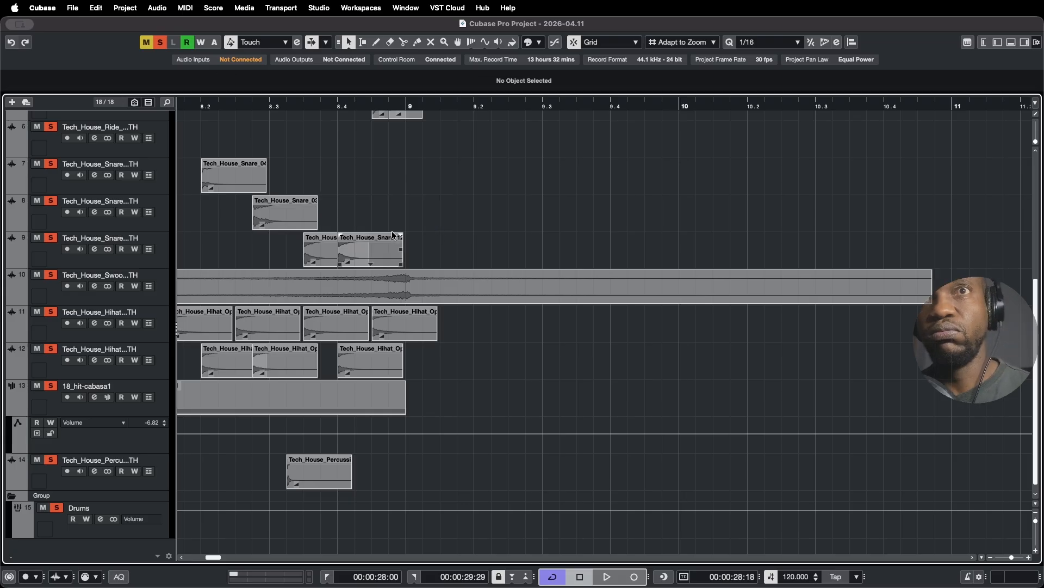